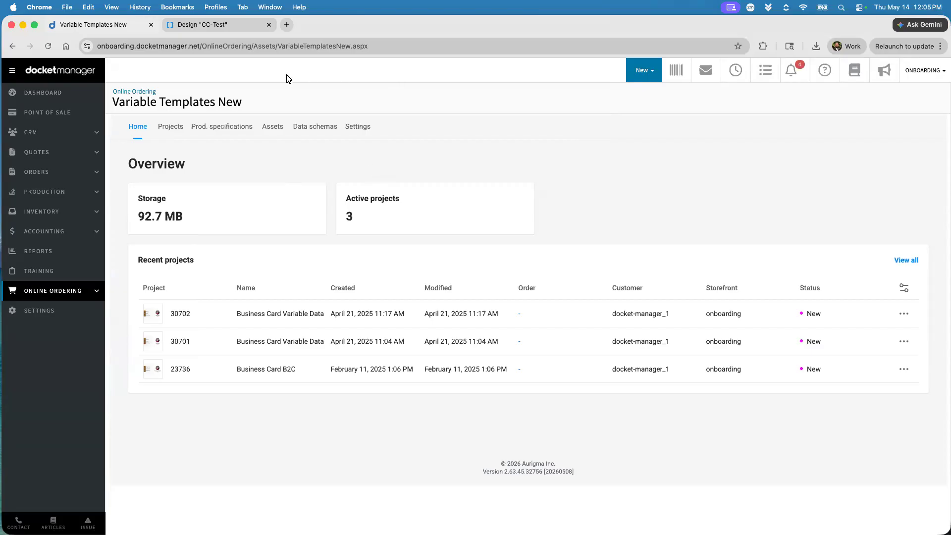
# Step: View the CC-Test design in the editor, and check the actions available for recent project 30702 on the templates overview
pyautogui.click(216, 27)
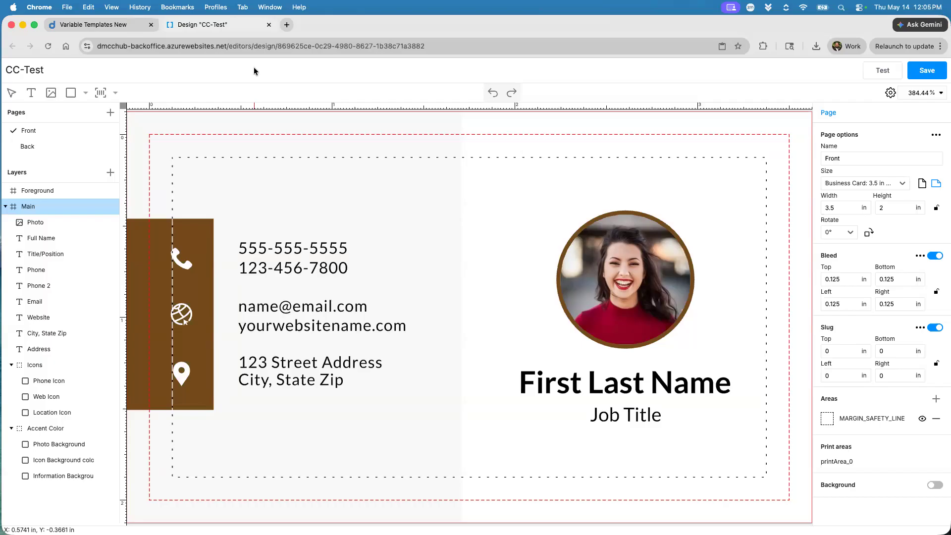
pyautogui.click(129, 25)
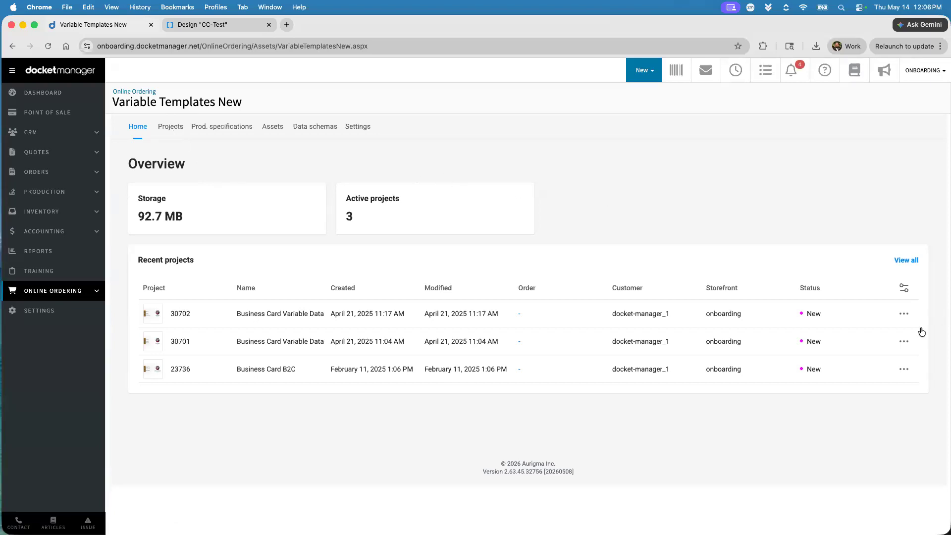
pyautogui.click(903, 314)
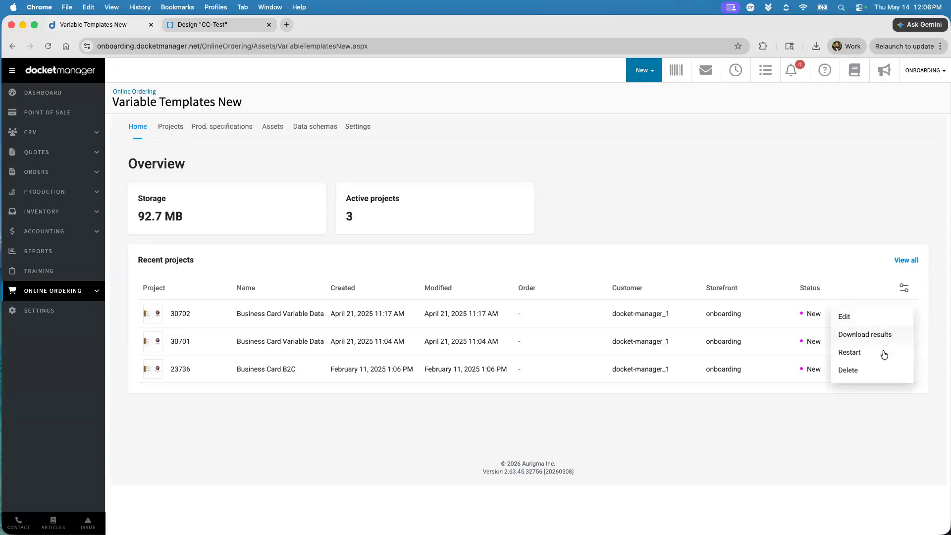
pyautogui.click(848, 260)
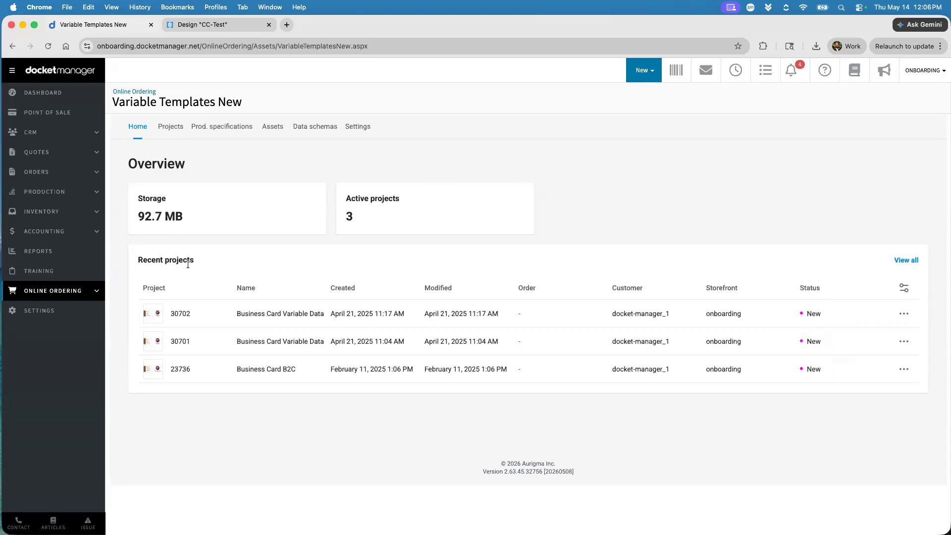
# Step: Open the full projects list and check which actions project 30702 offers there
pyautogui.click(173, 127)
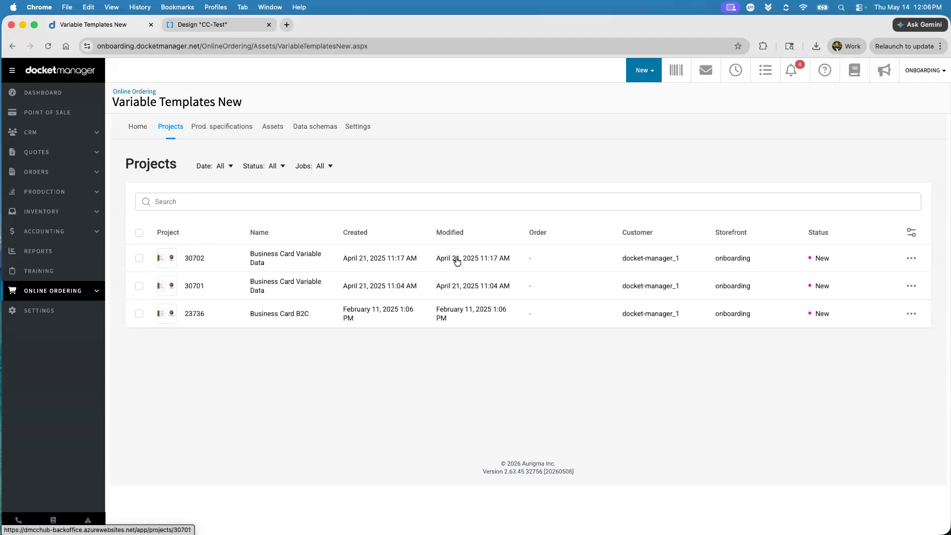
pyautogui.click(910, 258)
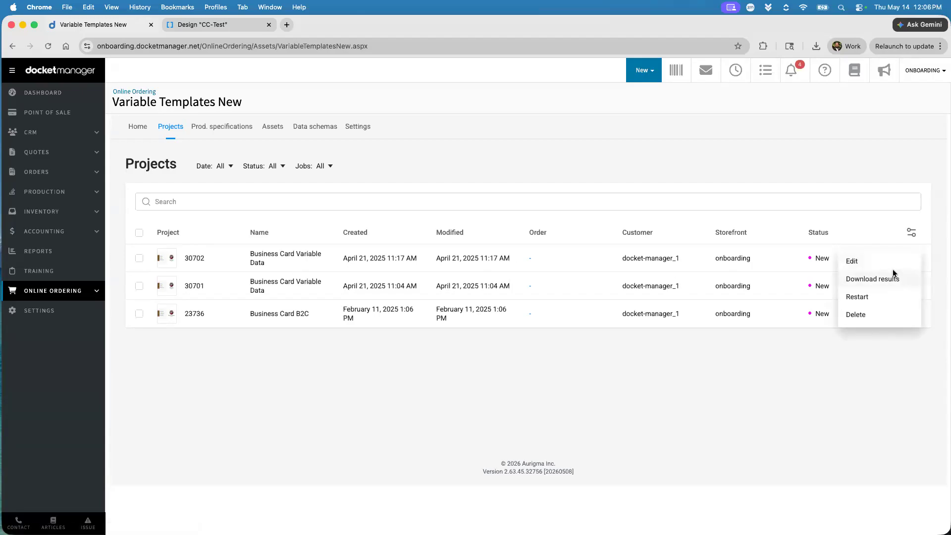
pyautogui.click(533, 170)
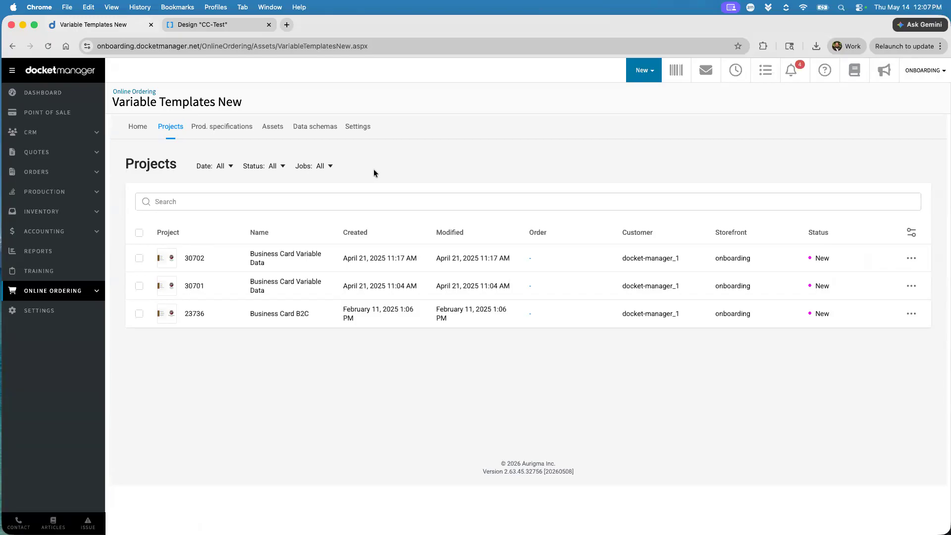
# Step: Open the product specifications and examine the standard personalization workflows offered for a new specification, leaving without saving it
pyautogui.click(225, 131)
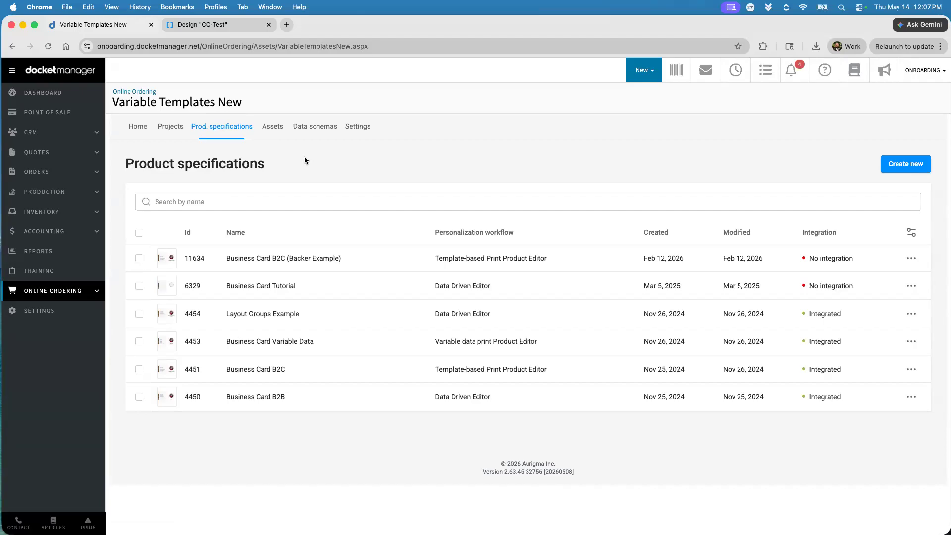
pyautogui.click(906, 165)
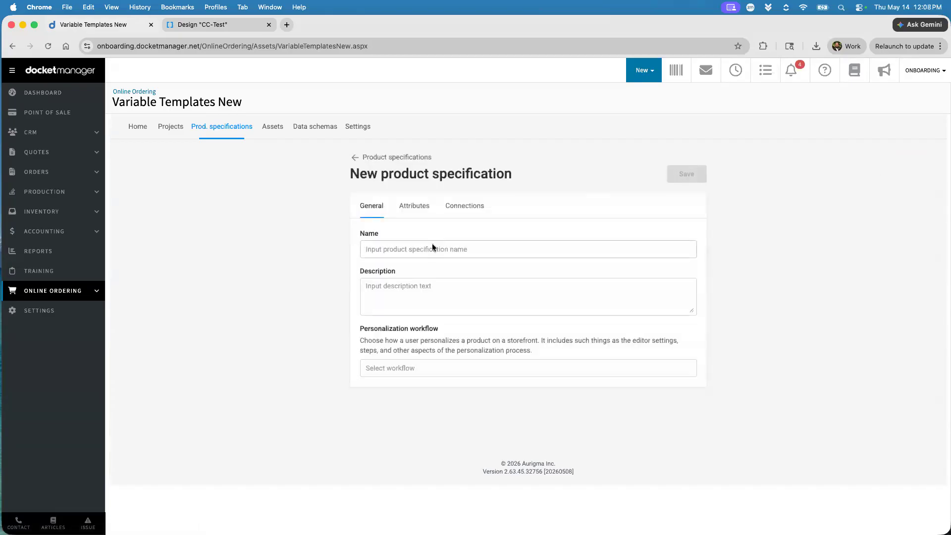
pyautogui.click(430, 250)
pyautogui.click(424, 288)
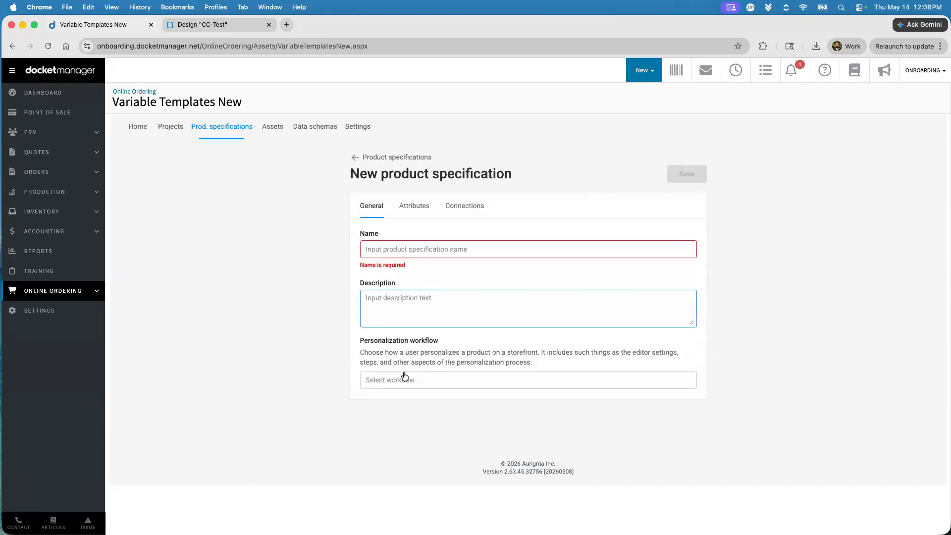
pyautogui.click(404, 379)
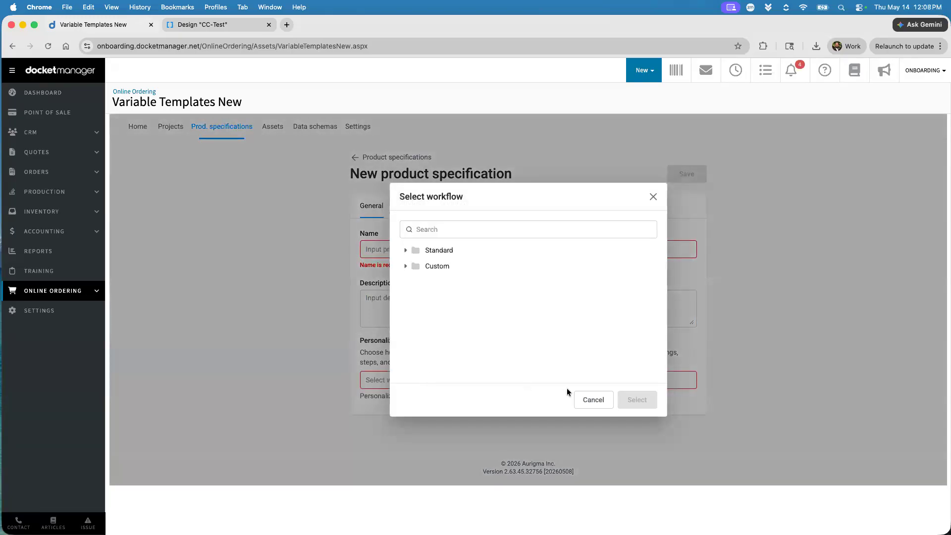
pyautogui.click(413, 253)
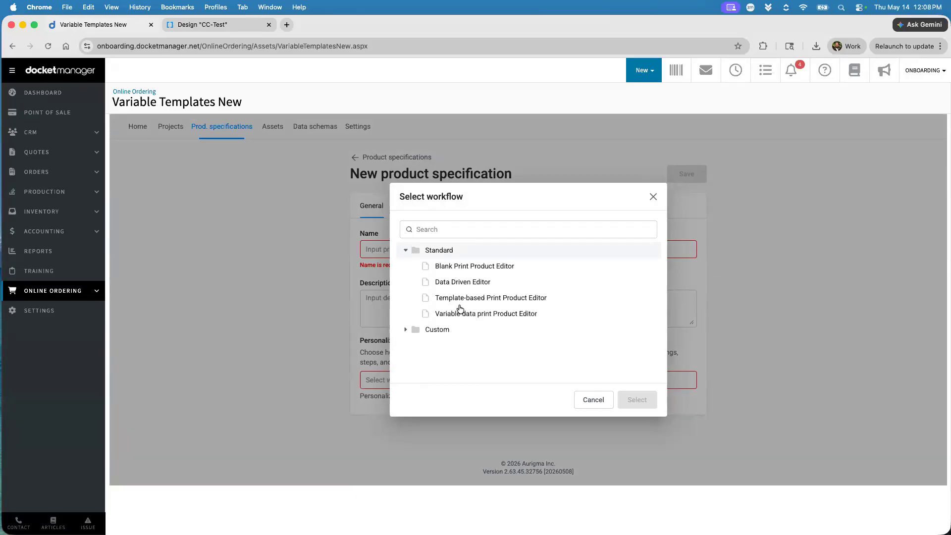
pyautogui.click(580, 399)
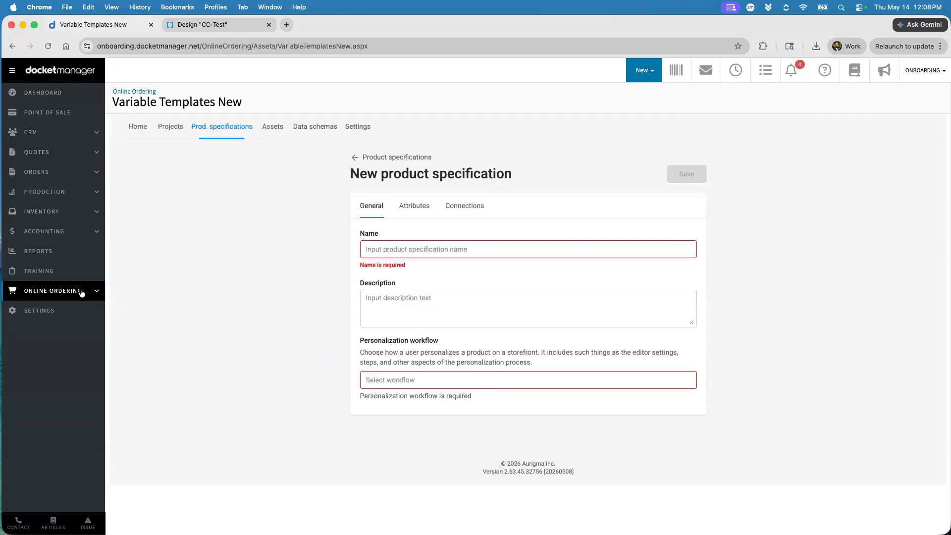
pyautogui.moveTo(82, 291)
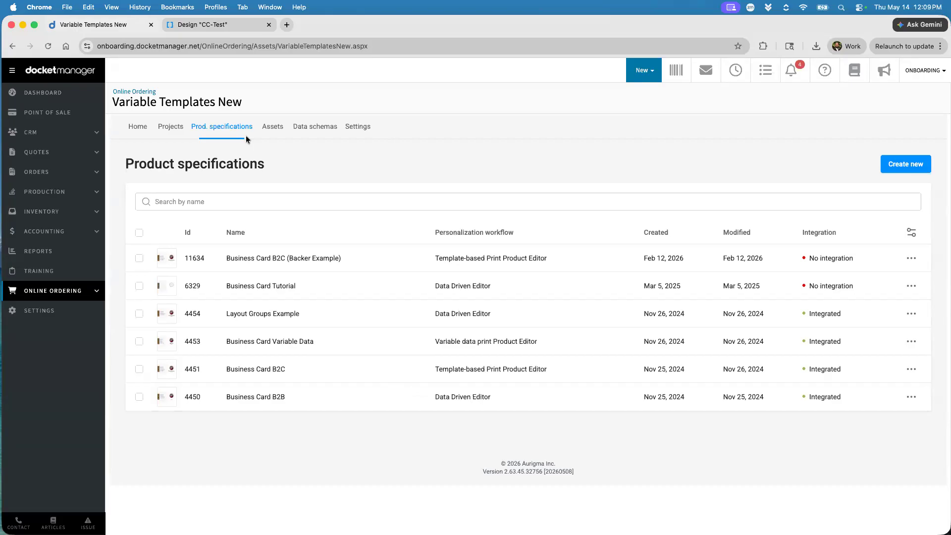
# Step: Open the design assets and examine the options for adding a new folder, design file or import
pyautogui.click(289, 129)
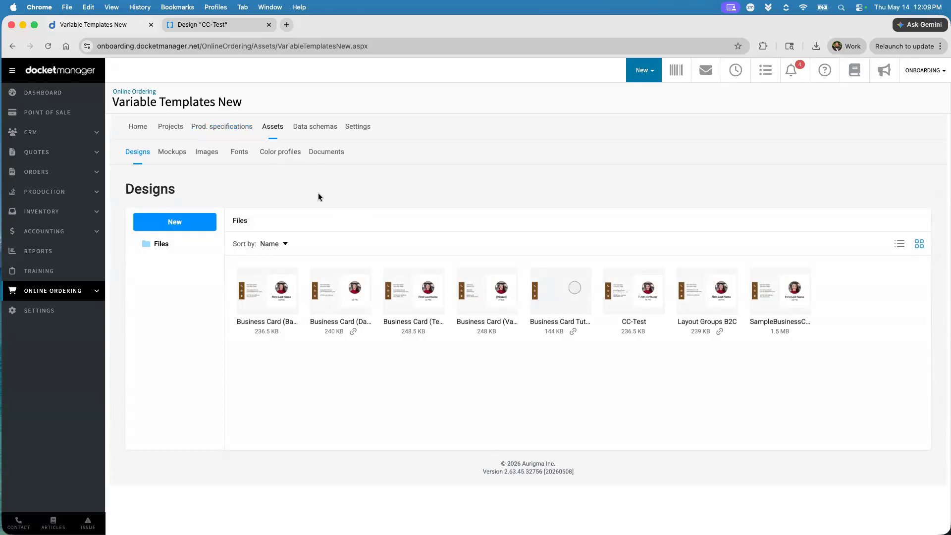
pyautogui.click(173, 221)
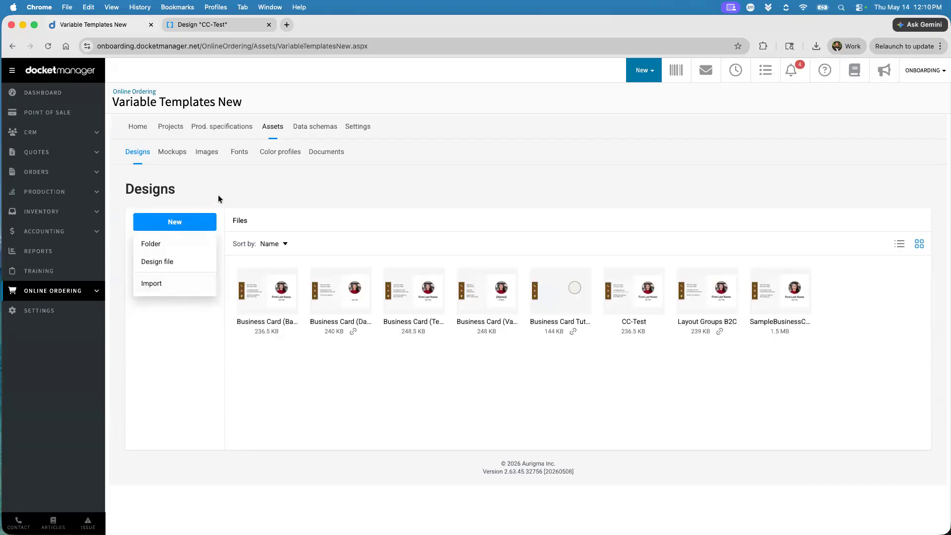
pyautogui.click(188, 220)
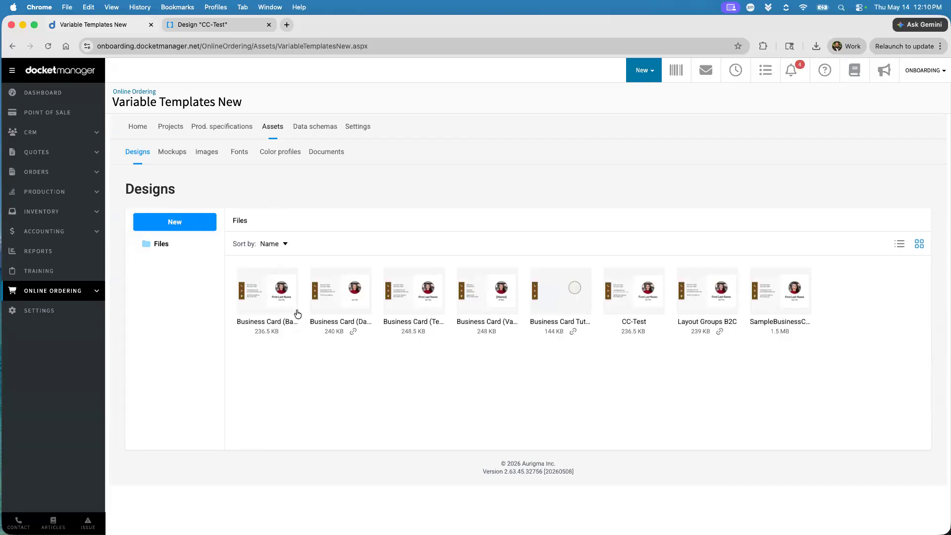
pyautogui.click(178, 220)
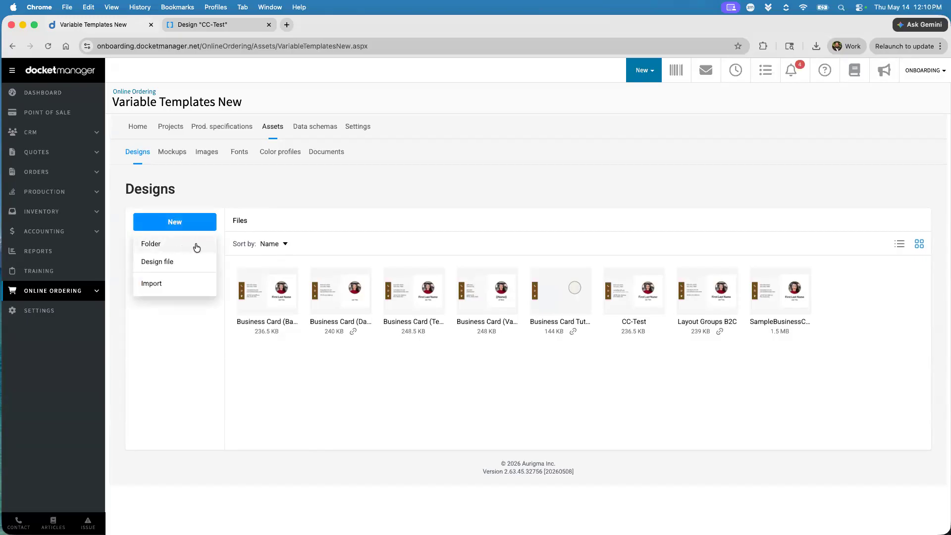
pyautogui.click(756, 370)
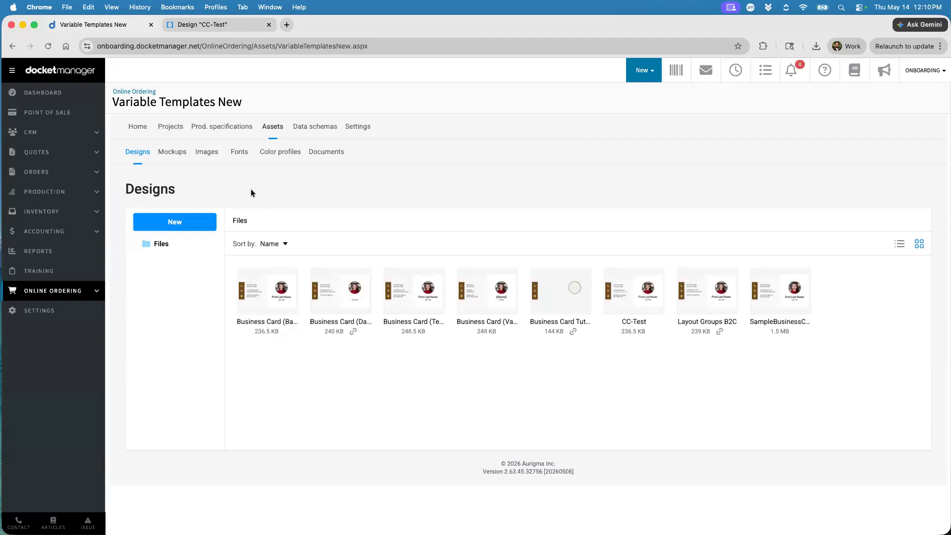
# Step: Look through the mockup assets and compare them with the image assets
pyautogui.click(178, 153)
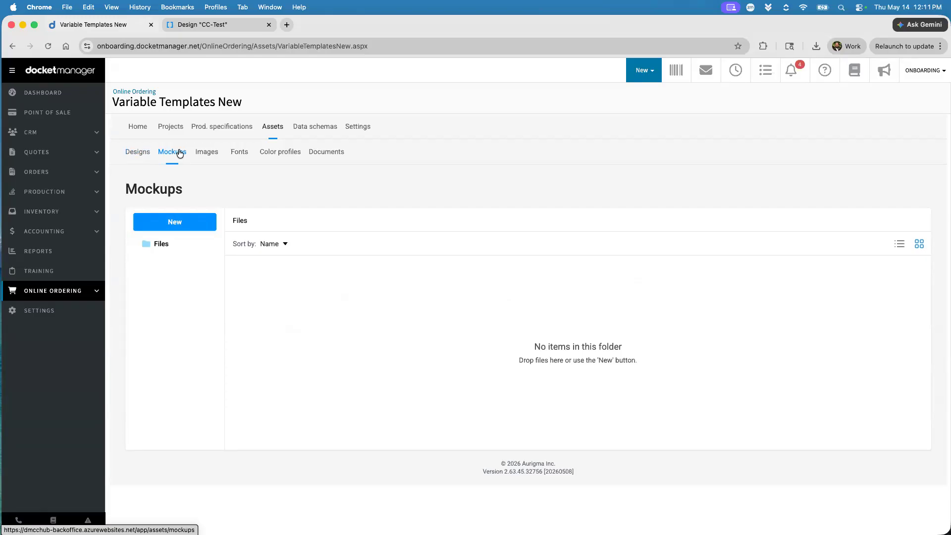
pyautogui.click(208, 153)
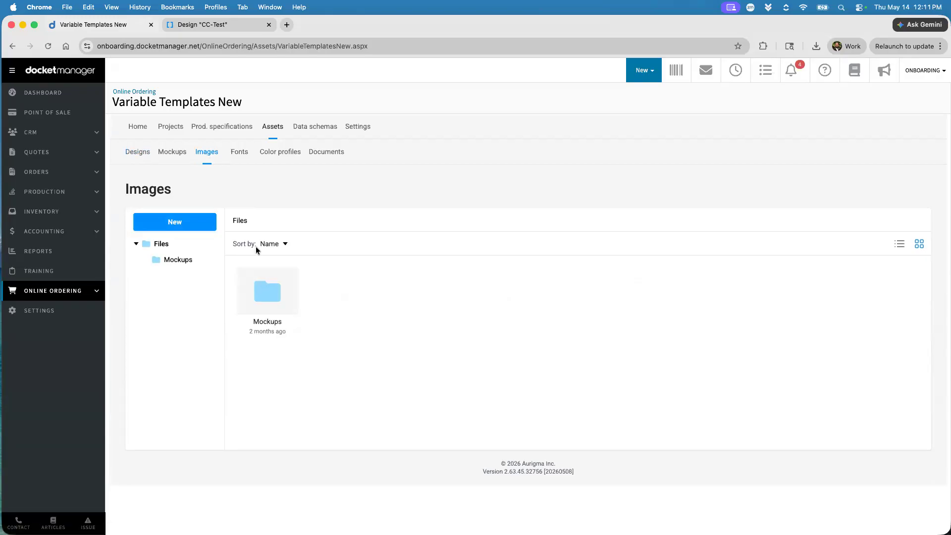
pyautogui.click(174, 152)
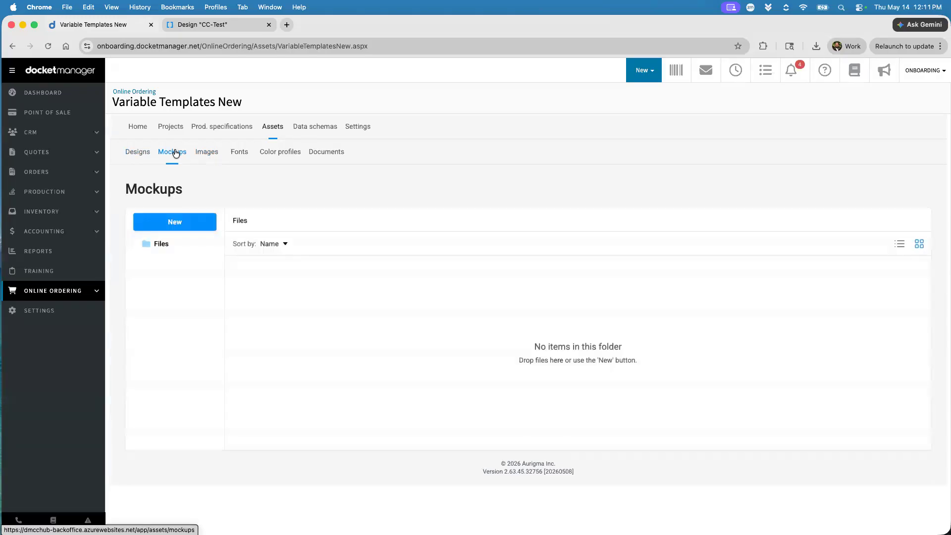
# Step: Create a folder named "Customer A" in the image assets
pyautogui.click(208, 153)
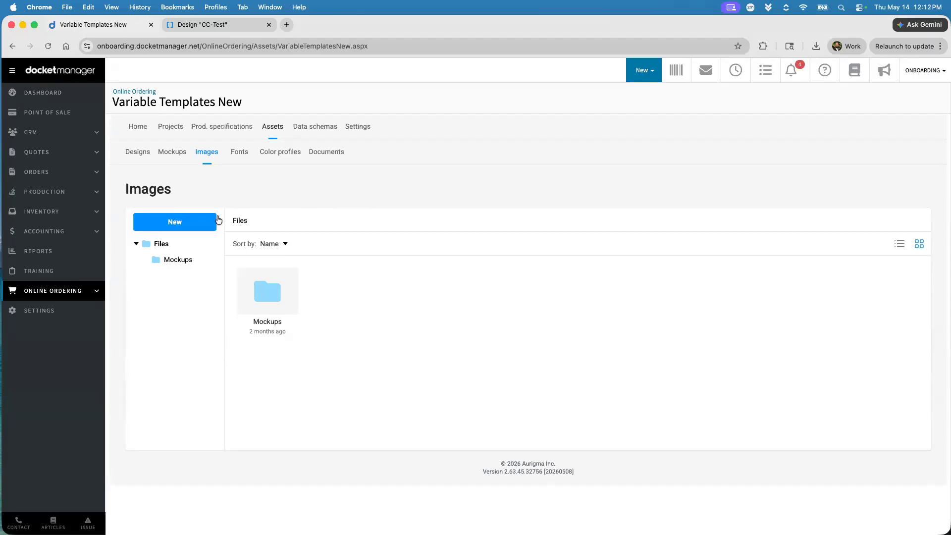
pyautogui.click(172, 223)
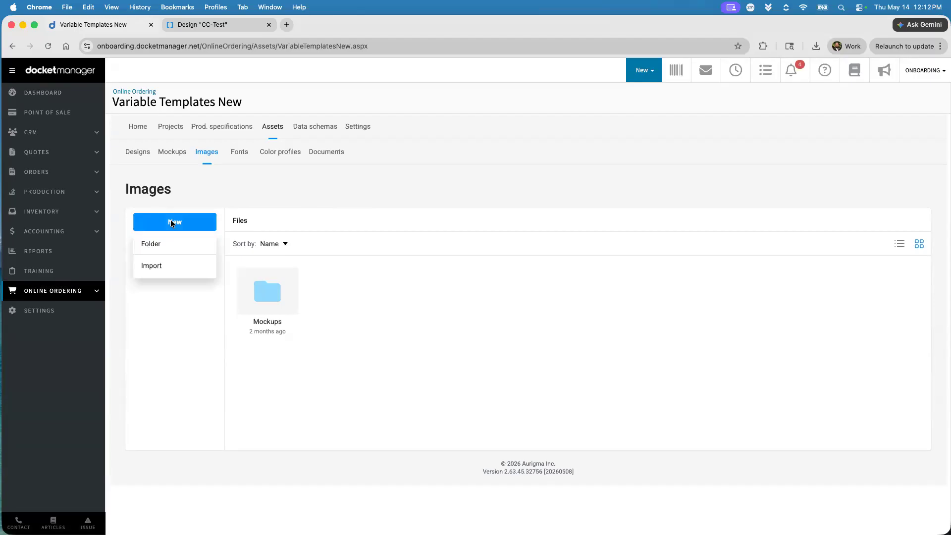
pyautogui.click(163, 245)
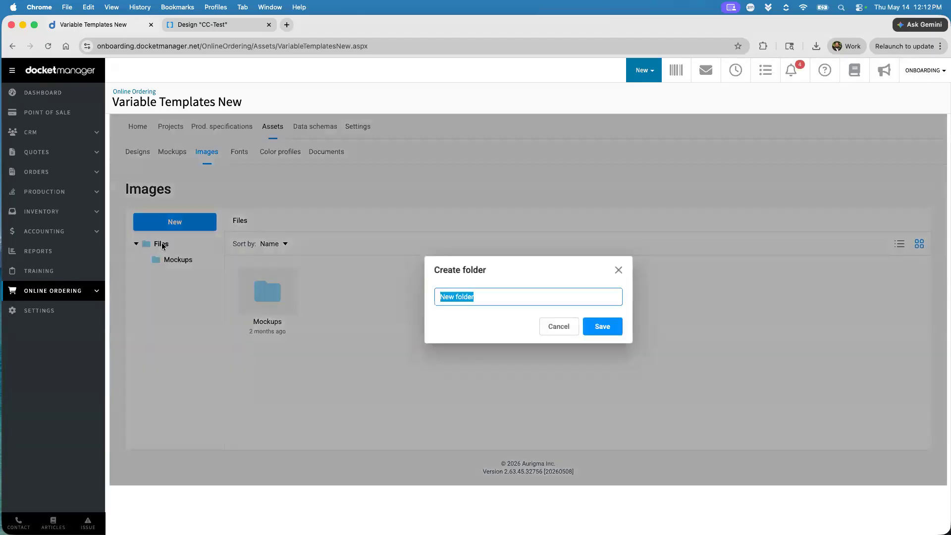
pyautogui.write('Customer A')
pyautogui.click(601, 327)
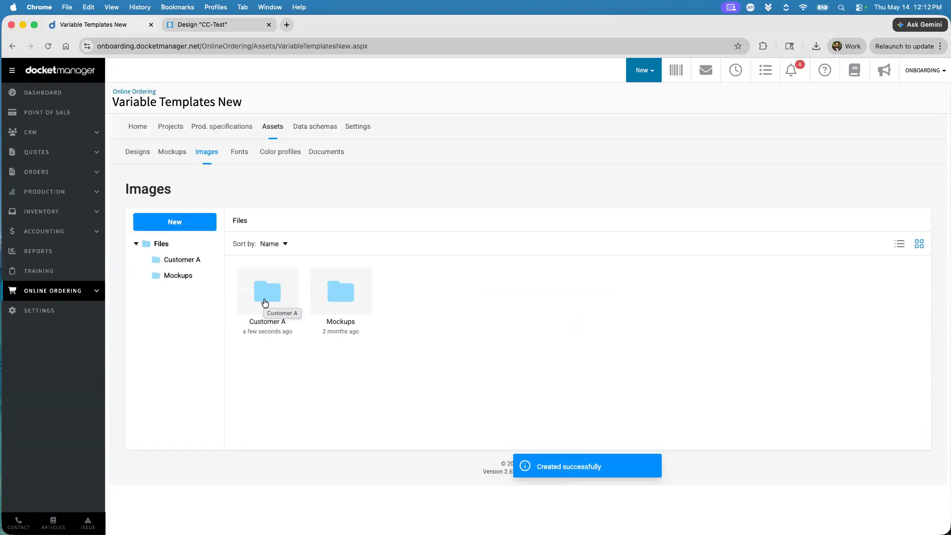
# Step: Revisit the CC-Test design, and check the options for adding new content to the image assets
pyautogui.click(213, 24)
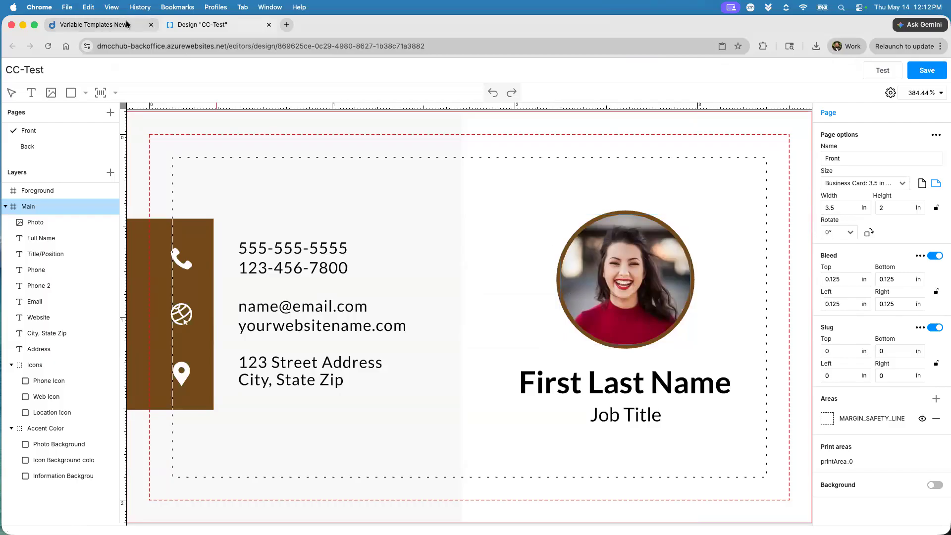
pyautogui.click(49, 24)
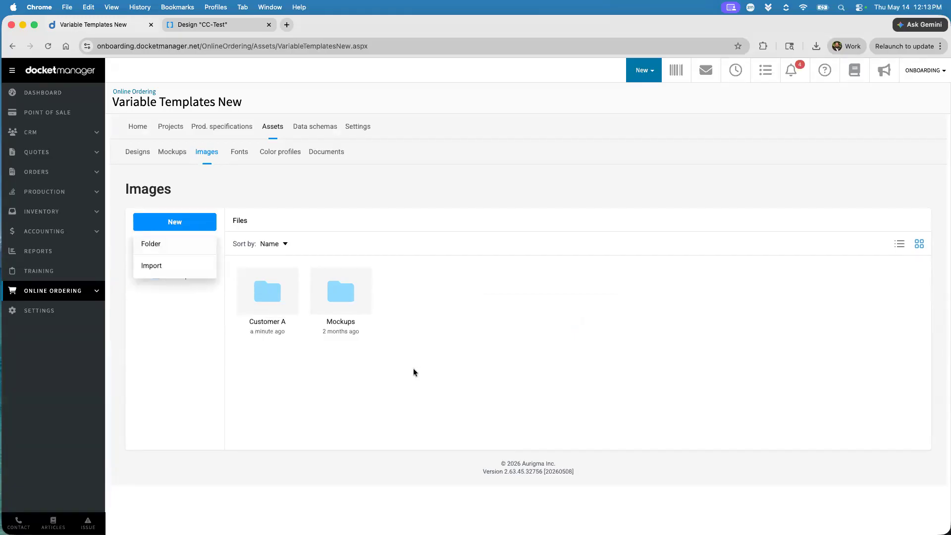
pyautogui.click(413, 369)
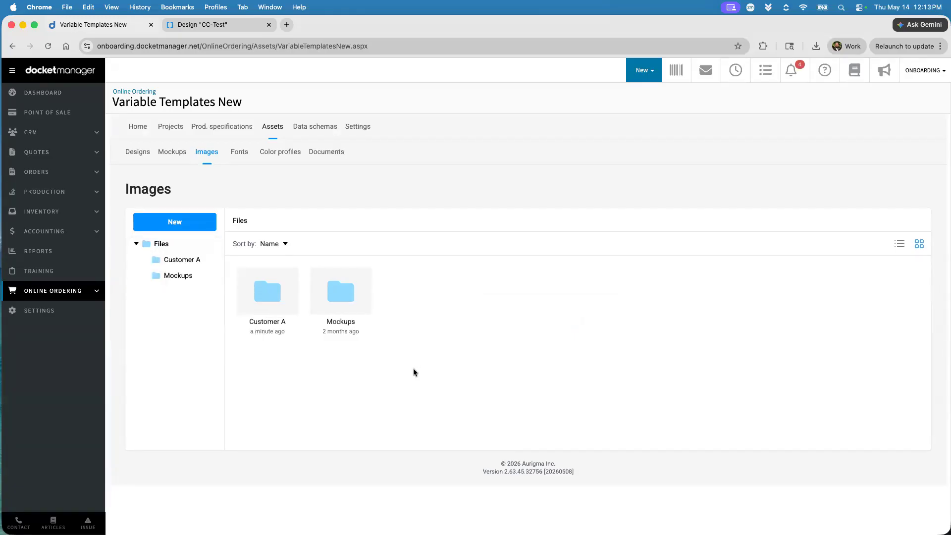
# Step: Open the font assets and check the options for adding a folder or importing fonts
pyautogui.click(239, 153)
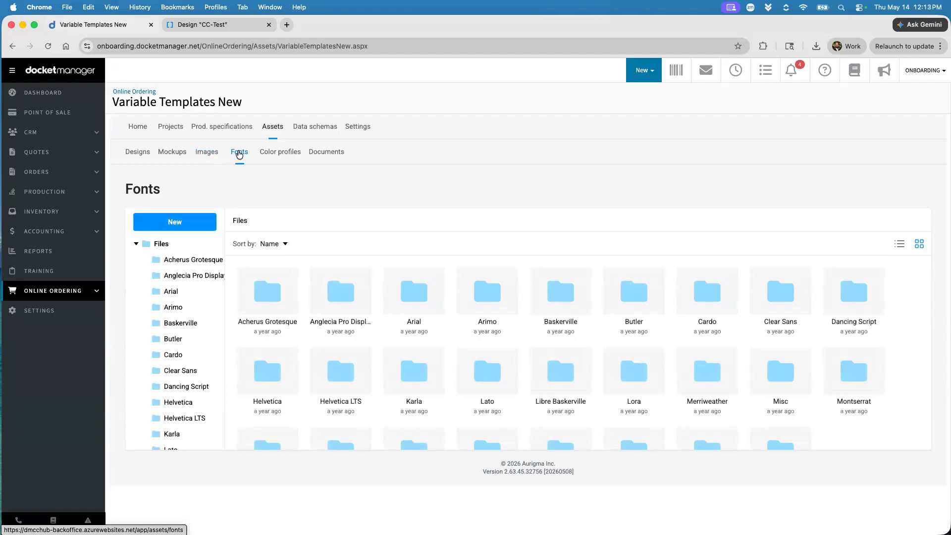
pyautogui.click(174, 221)
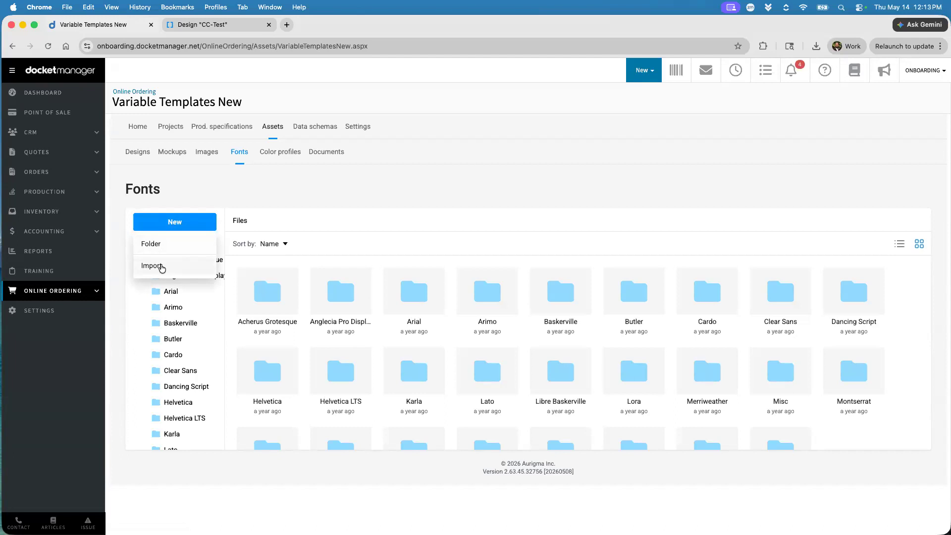
pyautogui.click(298, 206)
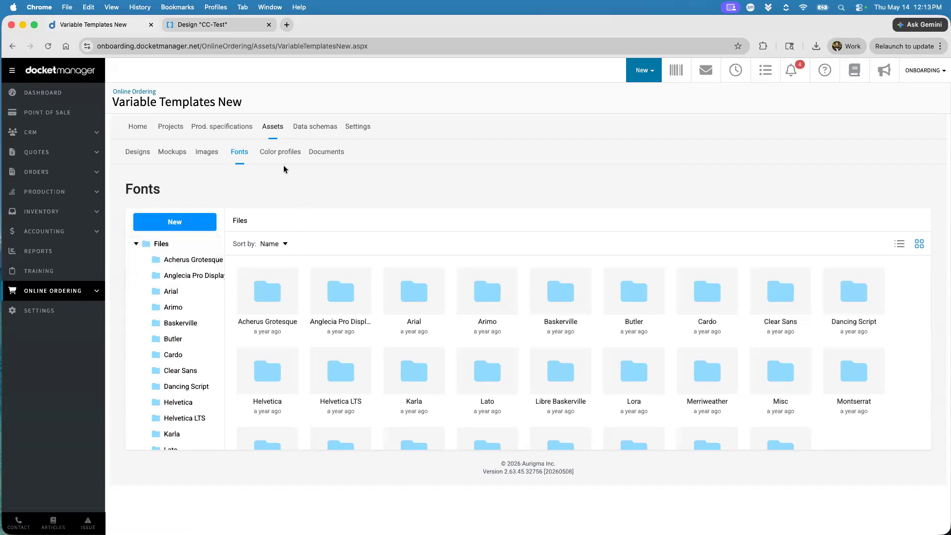
# Step: Look through the color profile and document assets, and open the data schemas
pyautogui.click(285, 156)
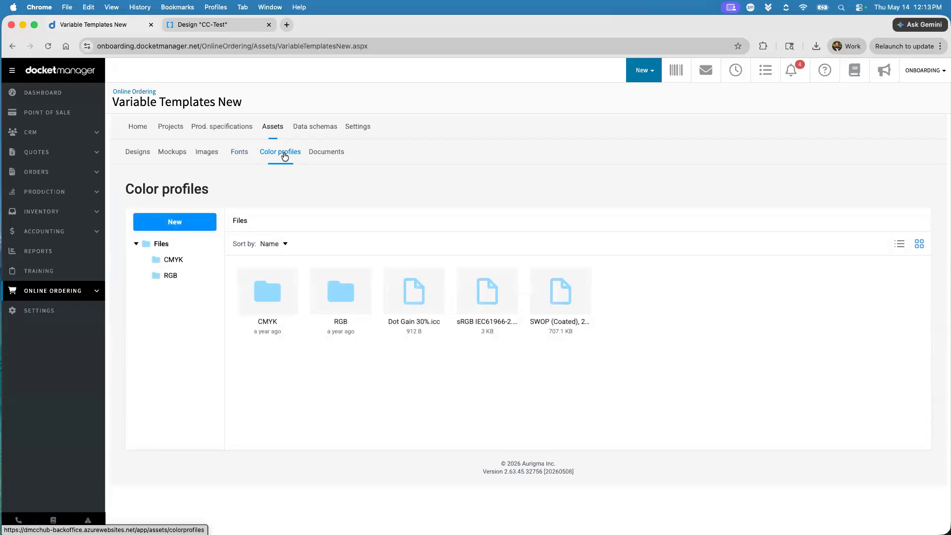
pyautogui.click(328, 156)
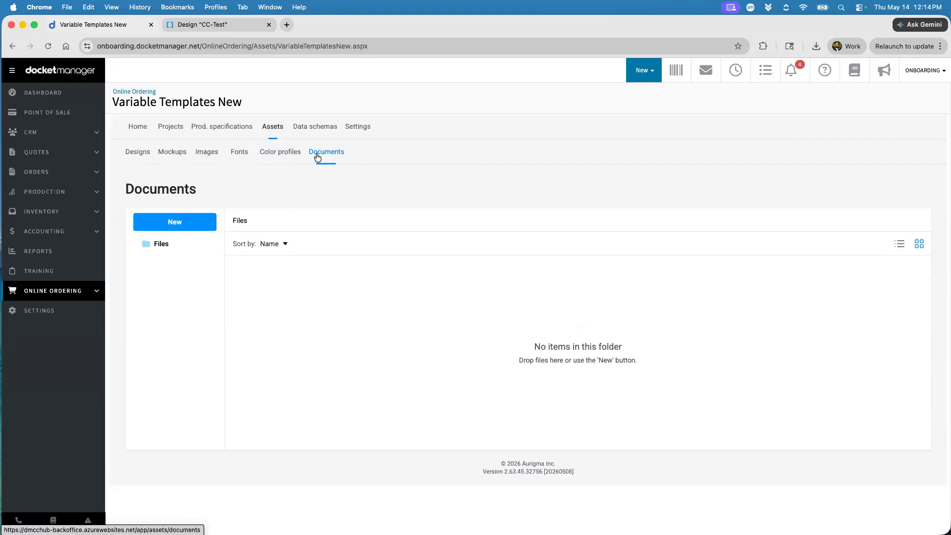
pyautogui.click(315, 127)
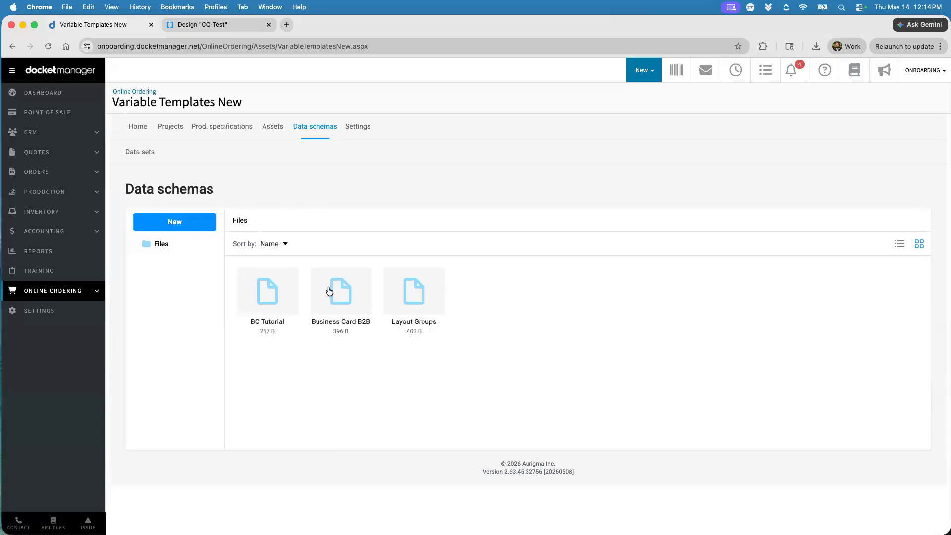
# Step: Open the Business Card B2B data schema and compare its Full Name field with the matching layer in the CC-Test design
pyautogui.doubleClick(345, 301)
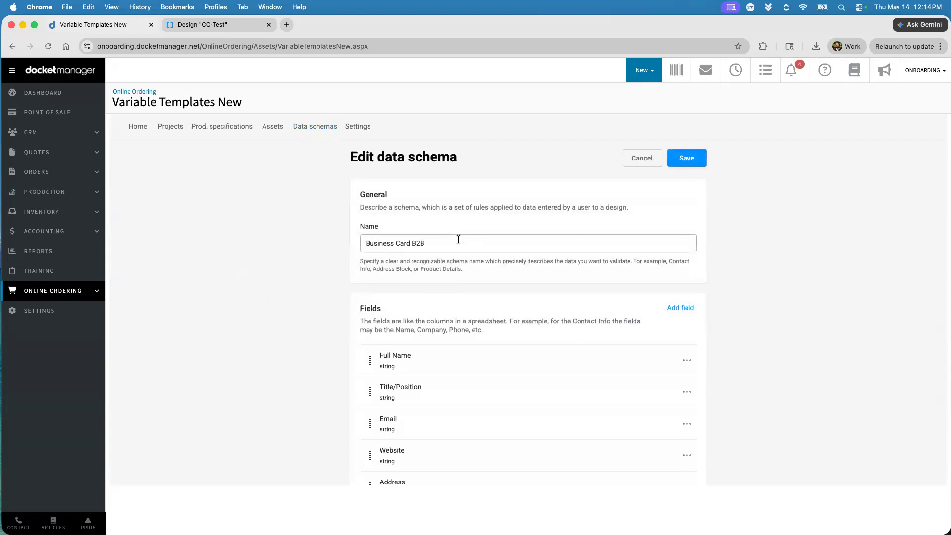
pyautogui.moveTo(458, 240); pyautogui.dragTo(335, 244)
pyautogui.scroll(-3, 325, 266)
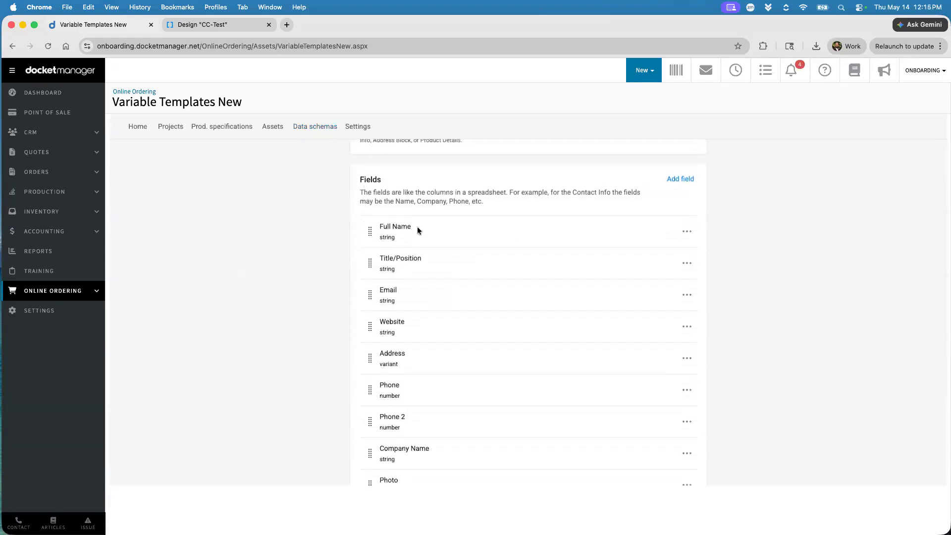
pyautogui.moveTo(416, 225); pyautogui.dragTo(376, 226)
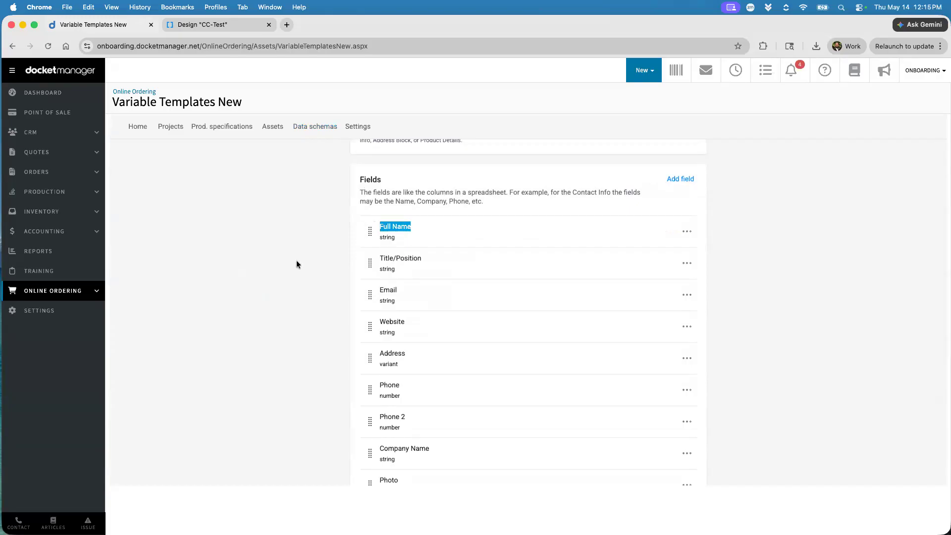
pyautogui.click(197, 25)
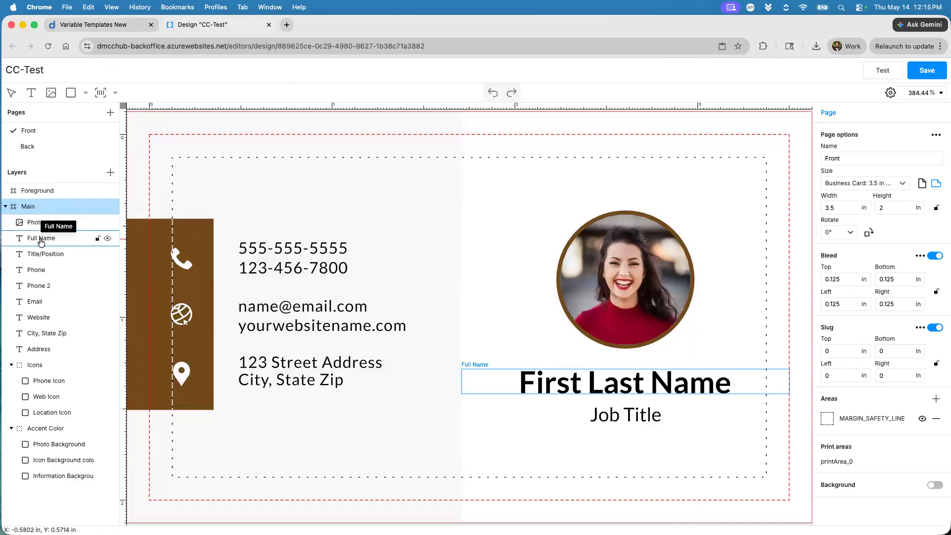
pyautogui.click(99, 24)
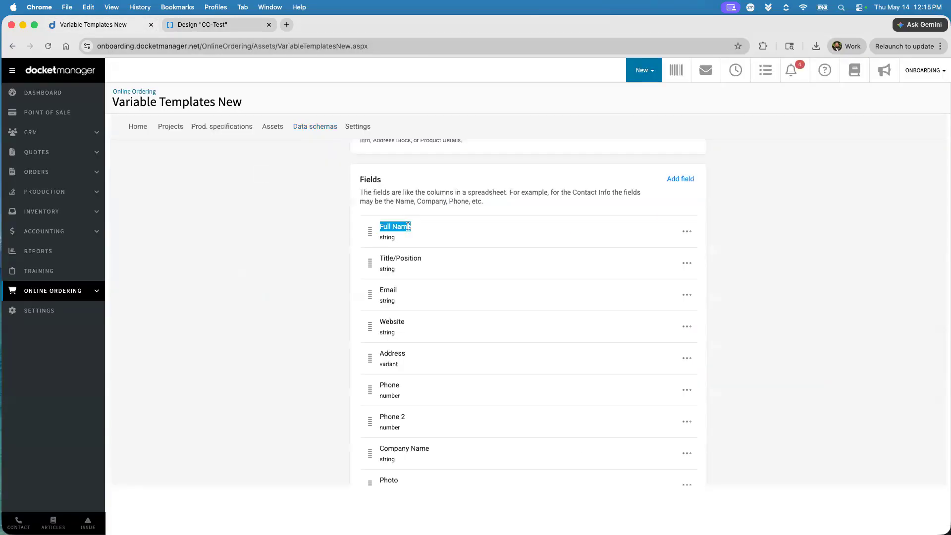
pyautogui.click(277, 234)
# Step: Check which field types are available for a new schema field, and return to the schema without adding one
pyautogui.click(680, 180)
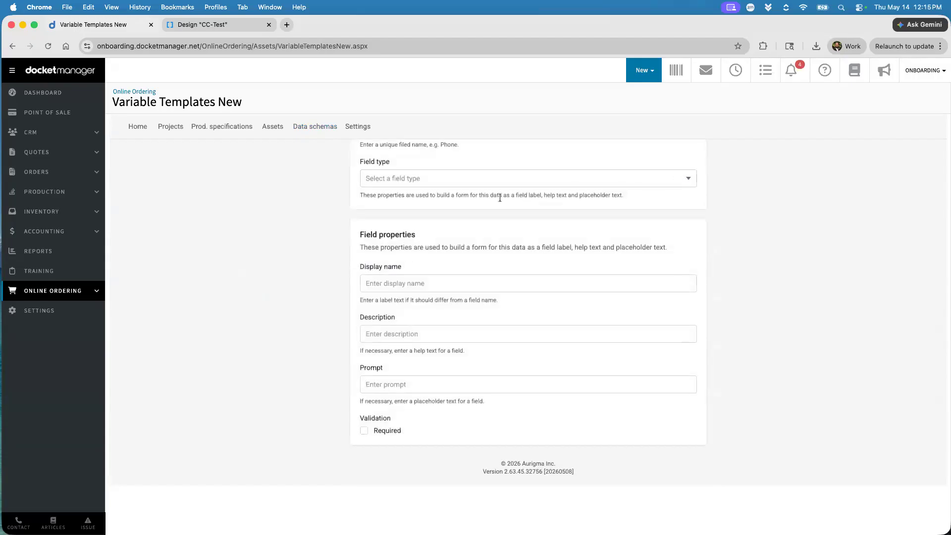
pyautogui.click(448, 179)
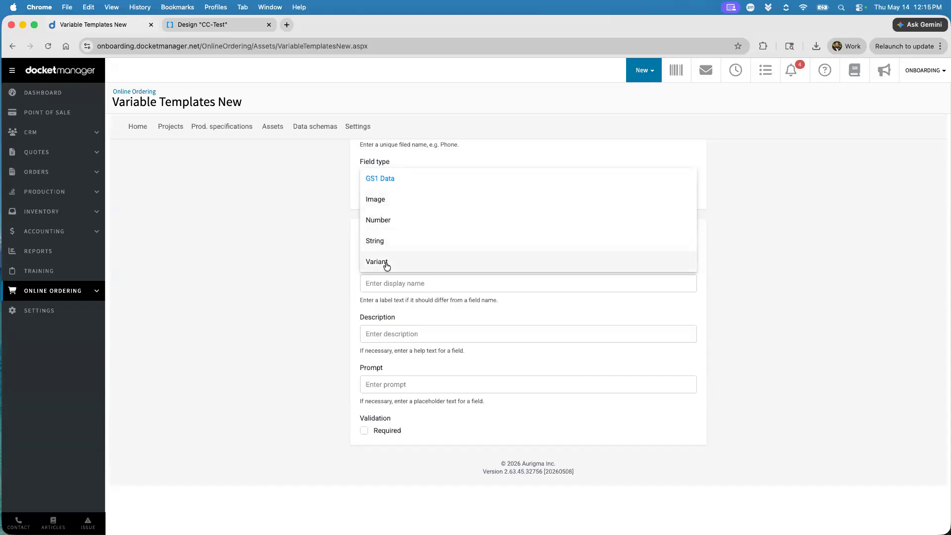
pyautogui.click(292, 260)
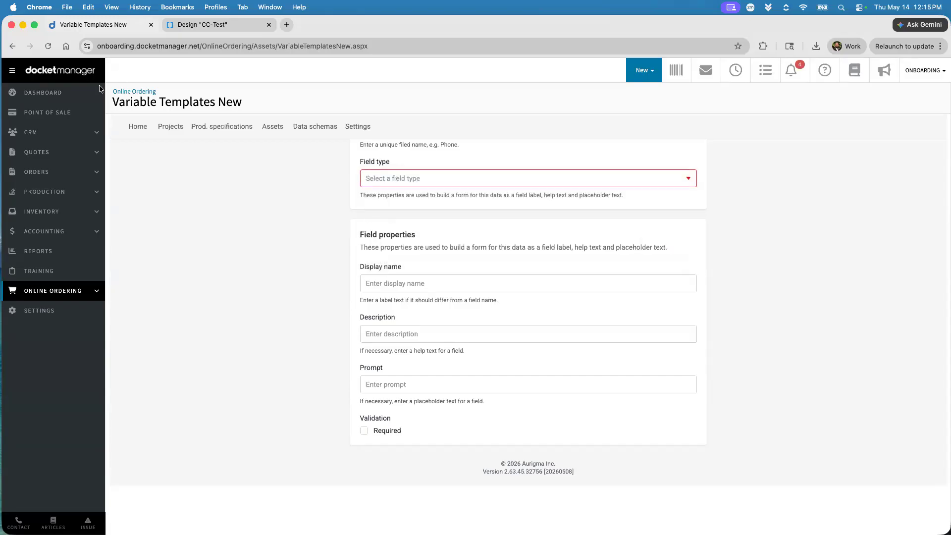
pyautogui.scroll(3, 258, 208)
pyautogui.click(358, 161)
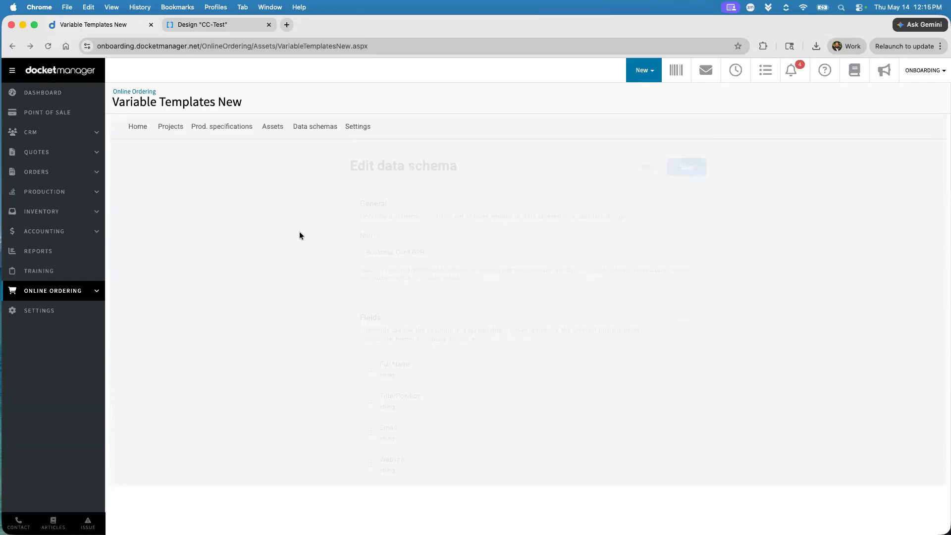
# Step: Examine the Full Name field's type, prompt, required validation and constraints, and return to the schema
pyautogui.scroll(-2, 298, 239)
pyautogui.scroll(-1, 298, 238)
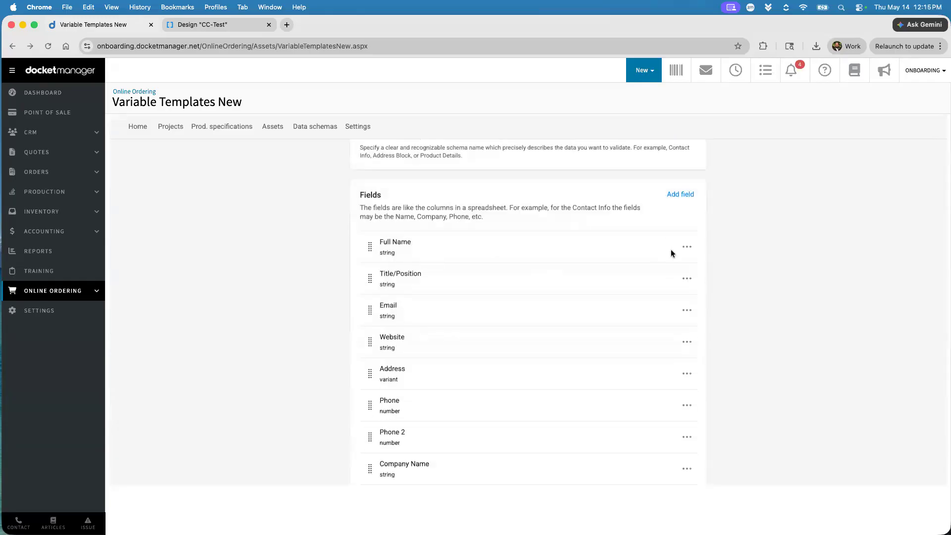
pyautogui.click(686, 247)
pyautogui.click(689, 273)
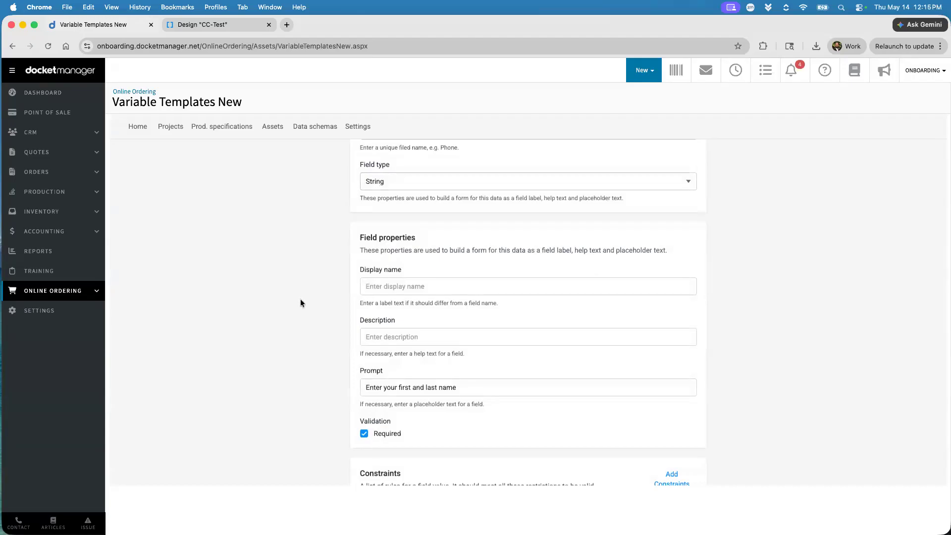
pyautogui.scroll(-3, 300, 303)
pyautogui.tripleClick(465, 320)
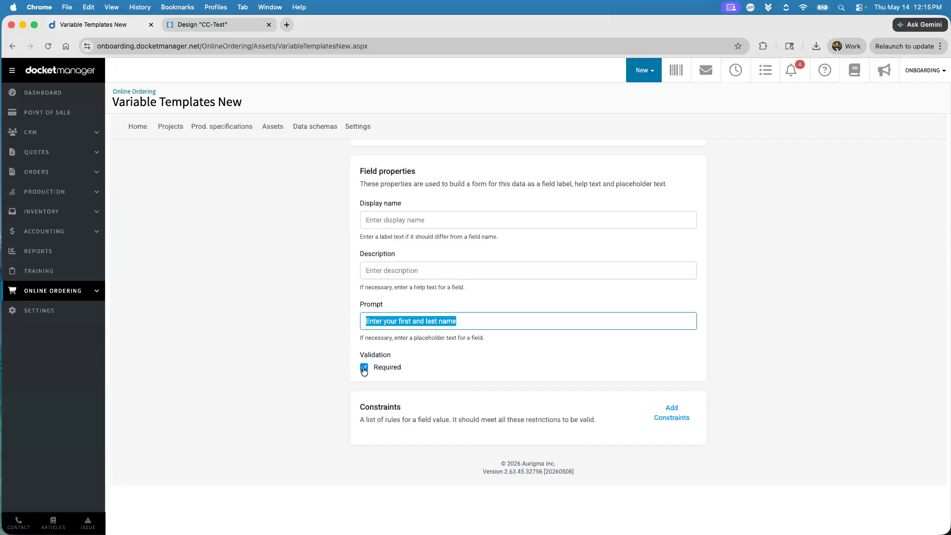
pyautogui.click(211, 160)
pyautogui.scroll(3, 354, 194)
pyautogui.click(356, 161)
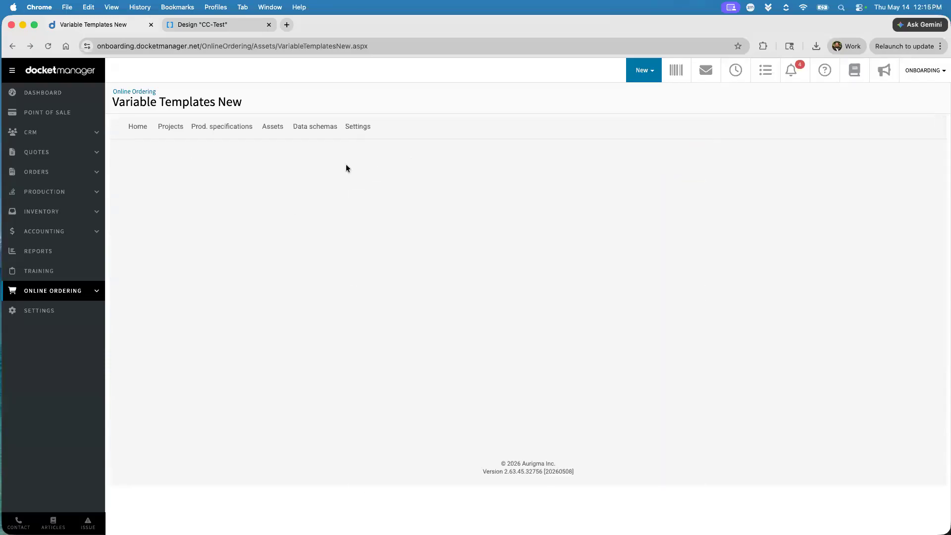
# Step: Examine the Address field's variant values and display names, and return to the schema
pyautogui.scroll(-2, 289, 287)
pyautogui.scroll(-3, 288, 286)
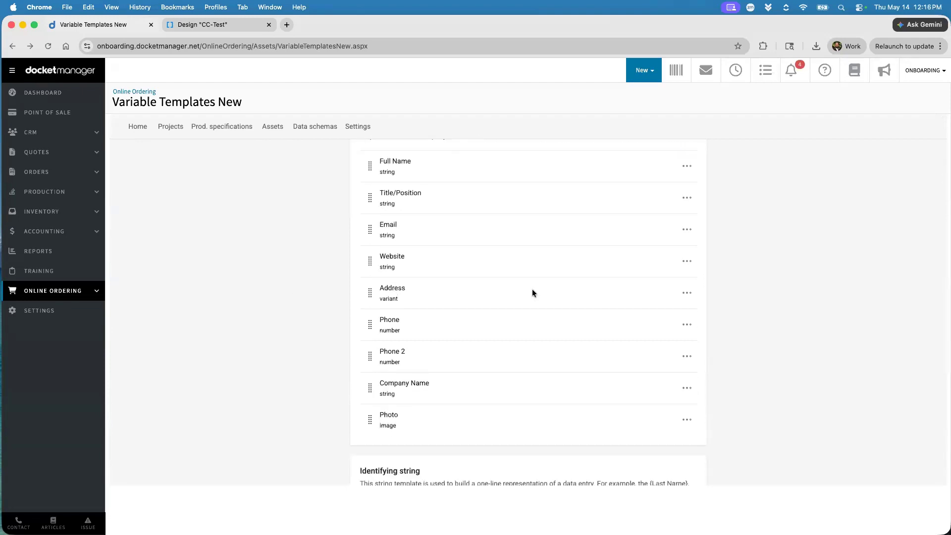
pyautogui.click(687, 293)
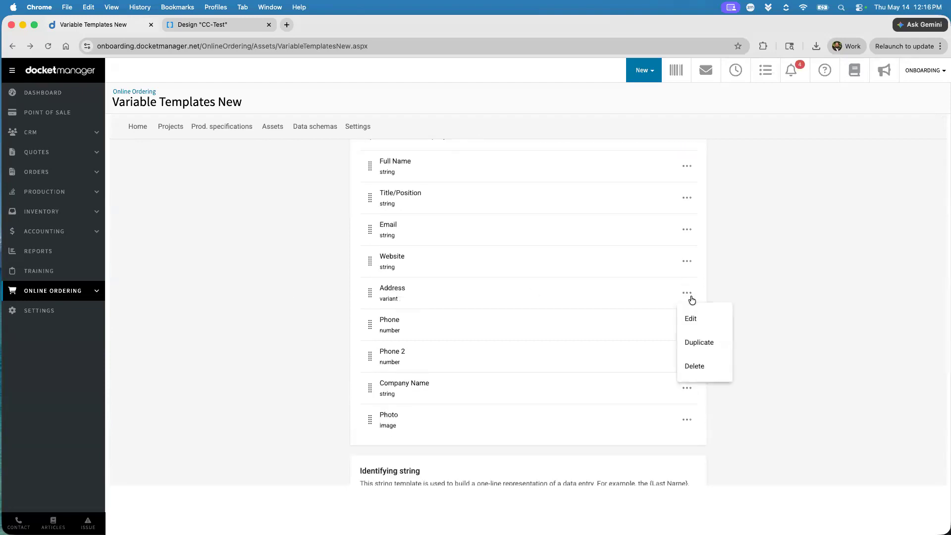
pyautogui.click(693, 322)
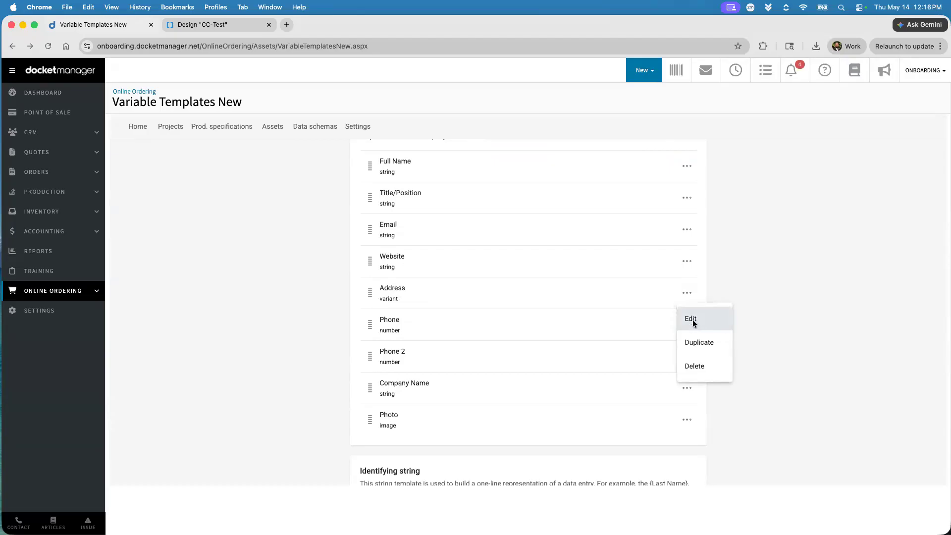
pyautogui.scroll(-3, 344, 322)
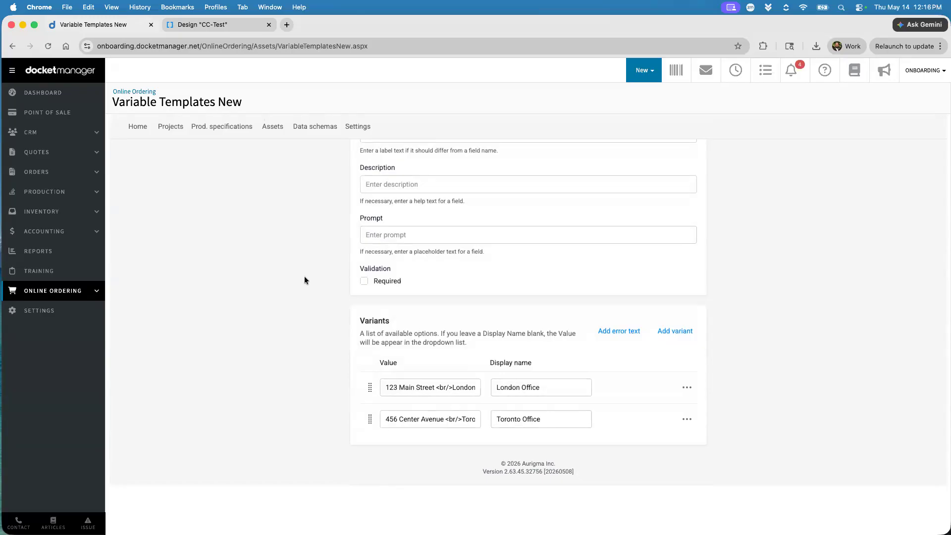
pyautogui.scroll(5, 304, 280)
pyautogui.scroll(4, 304, 277)
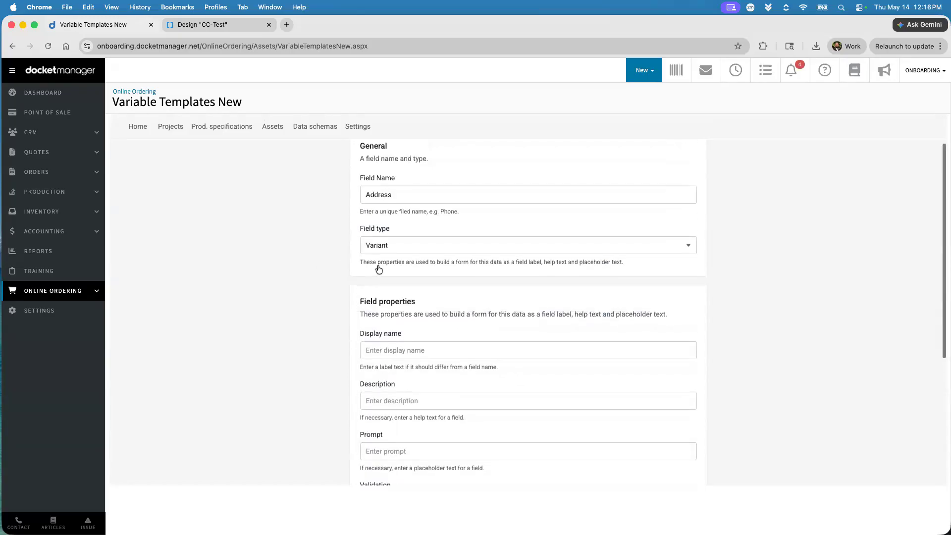
pyautogui.scroll(2, 276, 248)
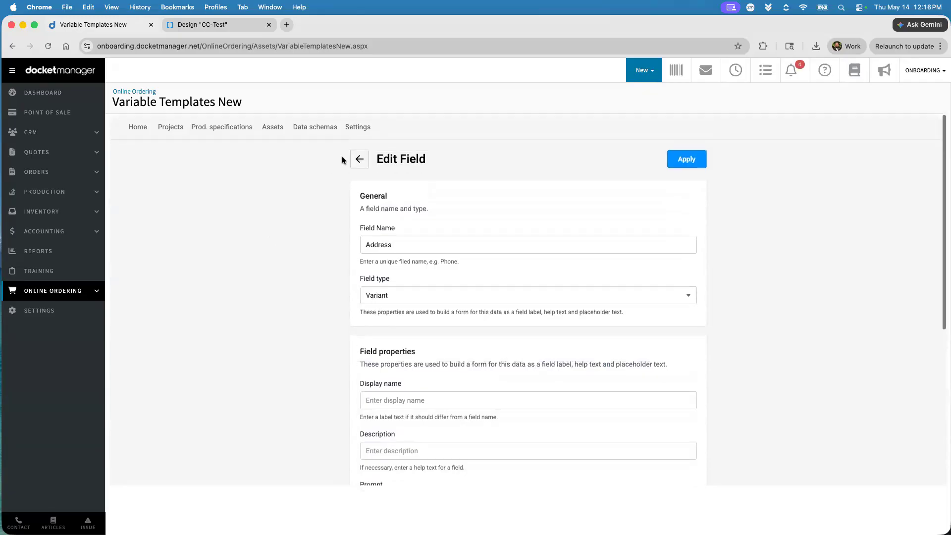
pyautogui.click(351, 99)
# Step: Examine the first Phone field's number format string and its preset formats, and return to the schema
pyautogui.scroll(-9, 334, 297)
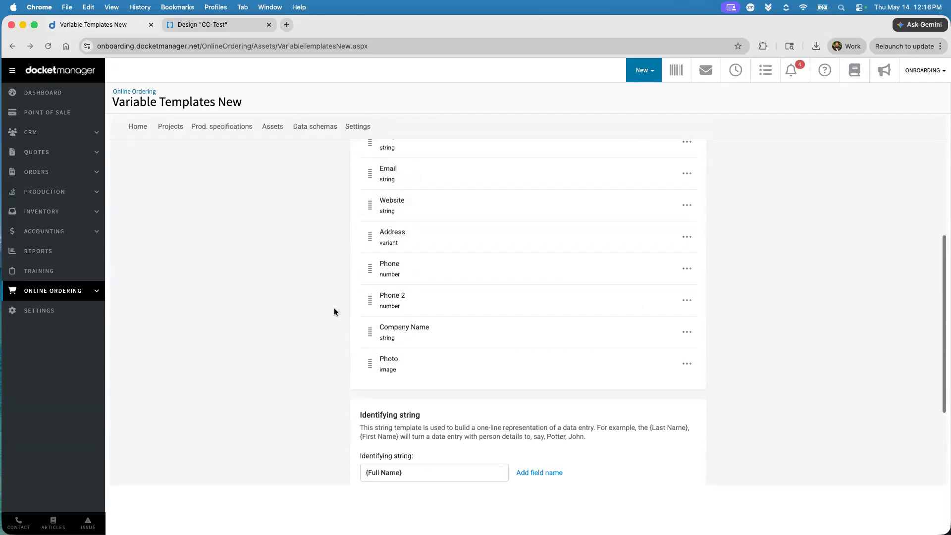
pyautogui.click(687, 270)
pyautogui.click(692, 292)
pyautogui.scroll(-3, 250, 319)
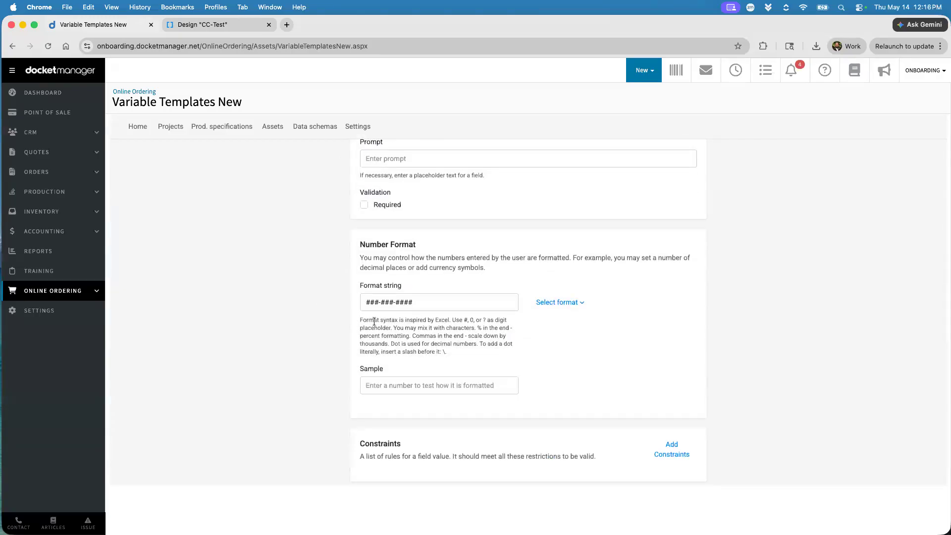
pyautogui.click(550, 302)
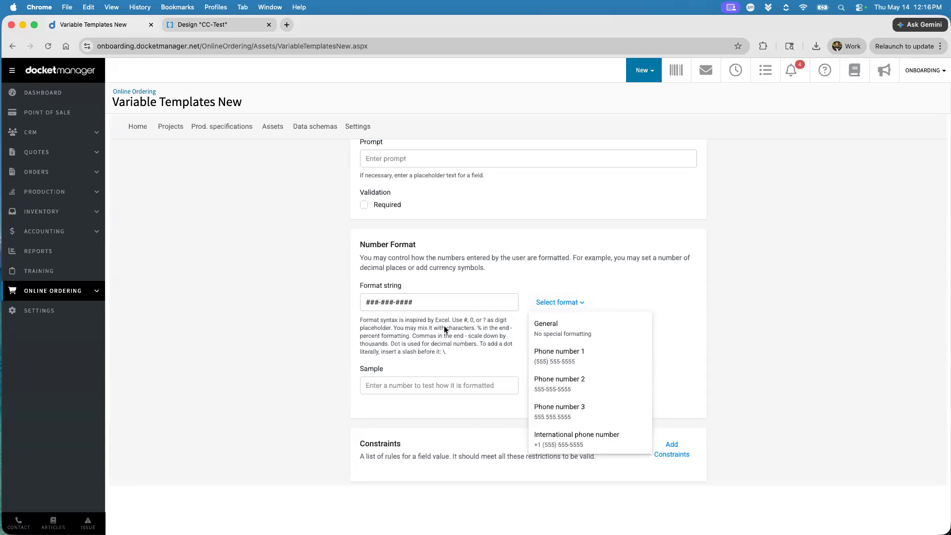
pyautogui.click(307, 313)
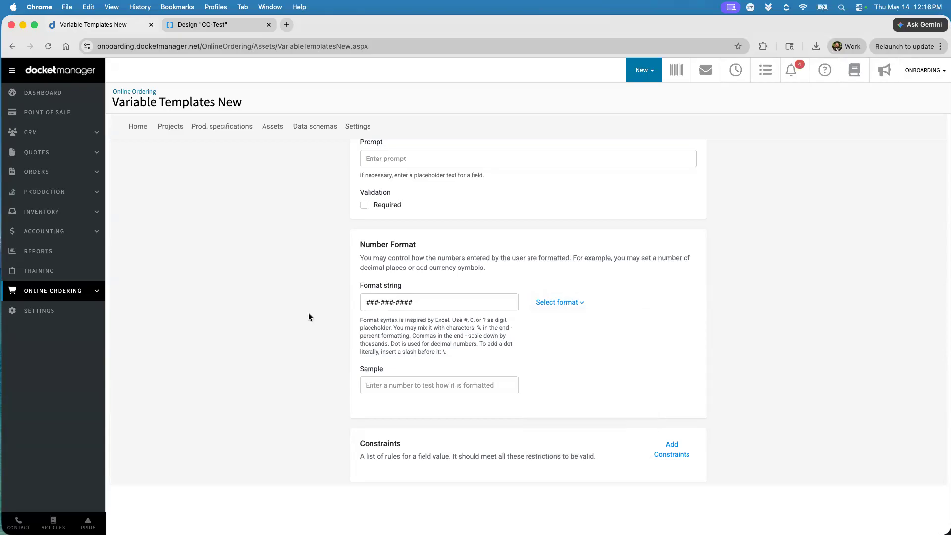
pyautogui.scroll(5, 309, 313)
pyautogui.scroll(3, 308, 317)
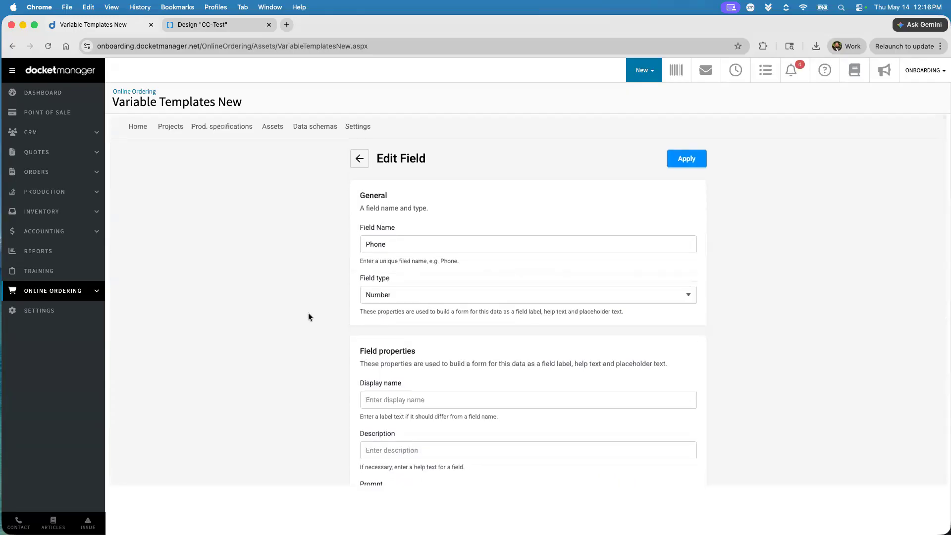
pyautogui.click(359, 158)
# Step: Review the Photo field's image source options, keeping Uploads, and save the Business Card B2B schema
pyautogui.scroll(-5, 305, 316)
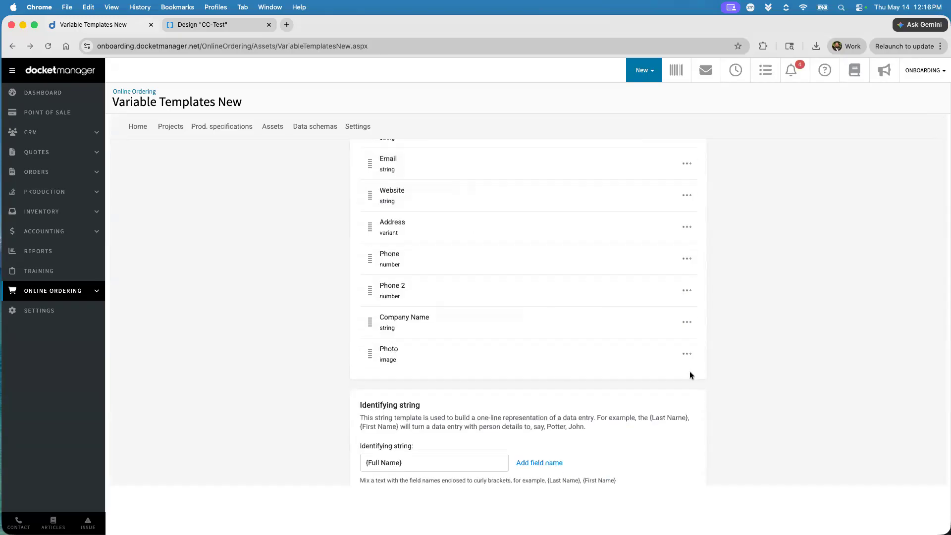
pyautogui.click(687, 354)
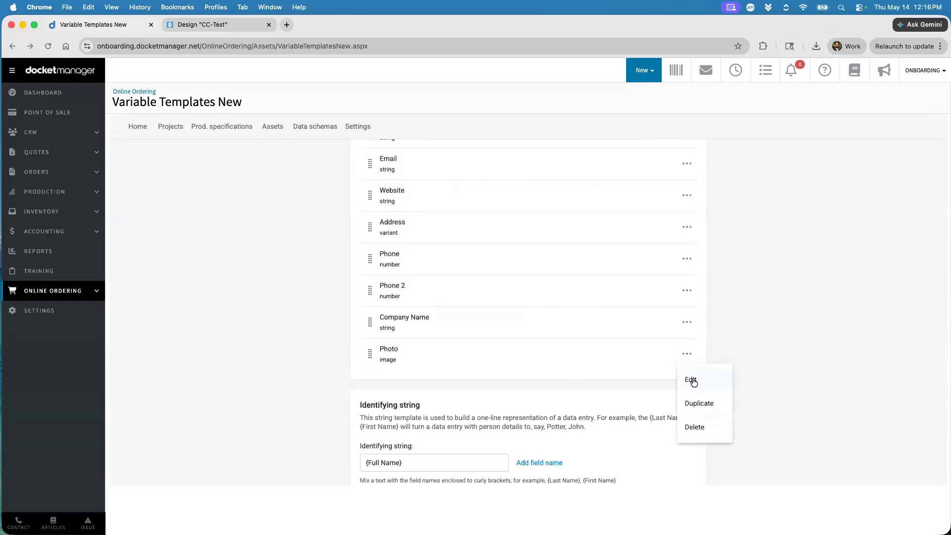
pyautogui.click(691, 380)
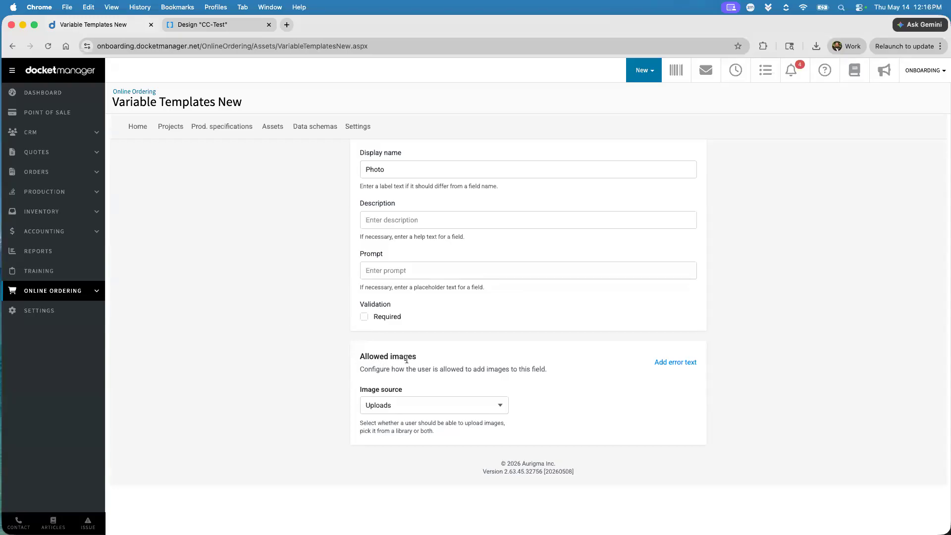
pyautogui.click(415, 406)
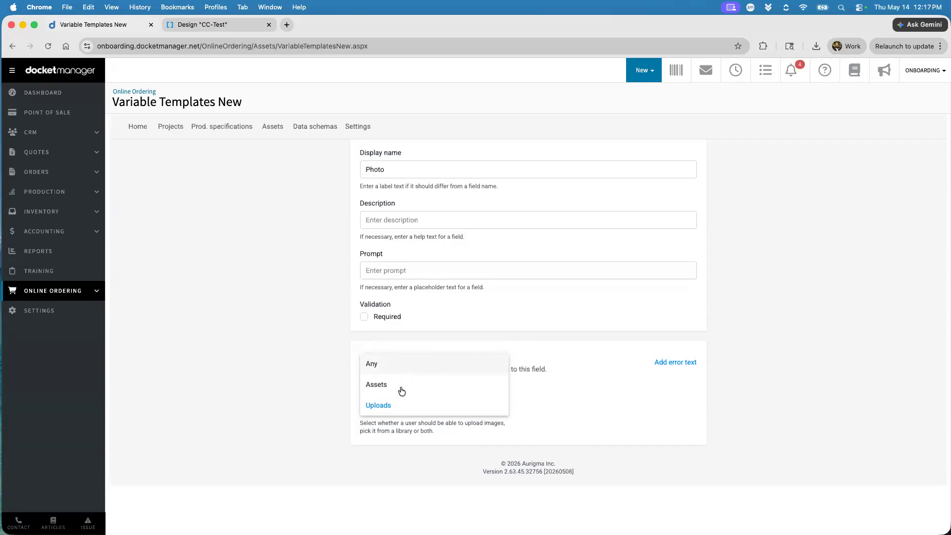
pyautogui.click(389, 407)
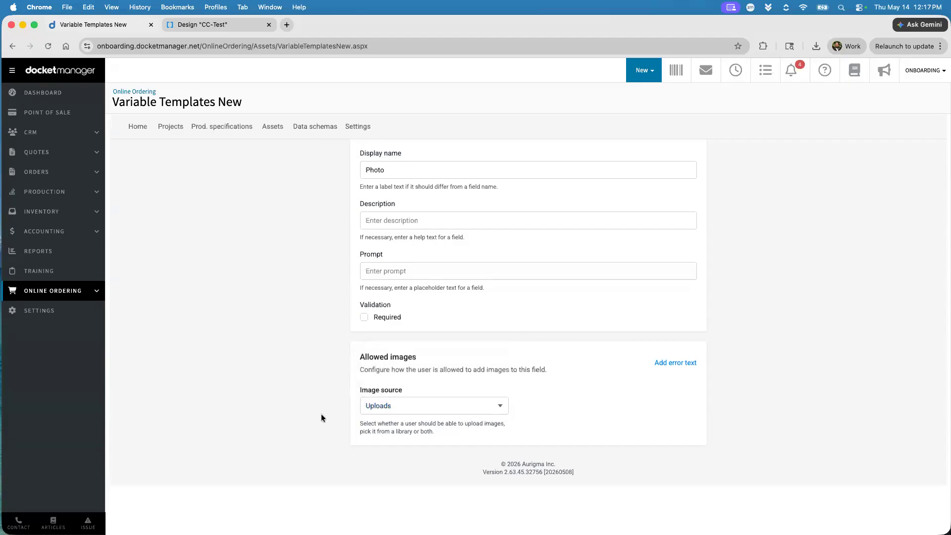
pyautogui.scroll(5, 323, 366)
pyautogui.click(359, 160)
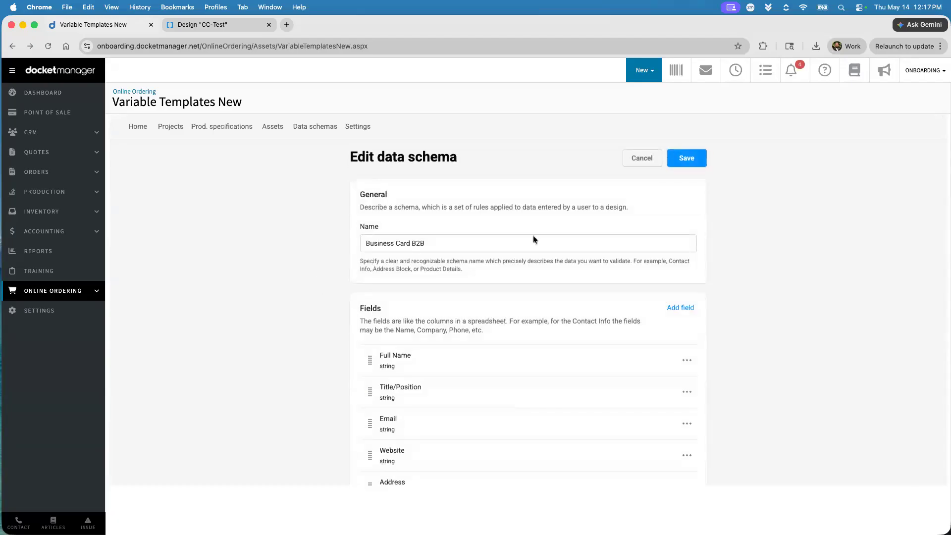
pyautogui.click(689, 159)
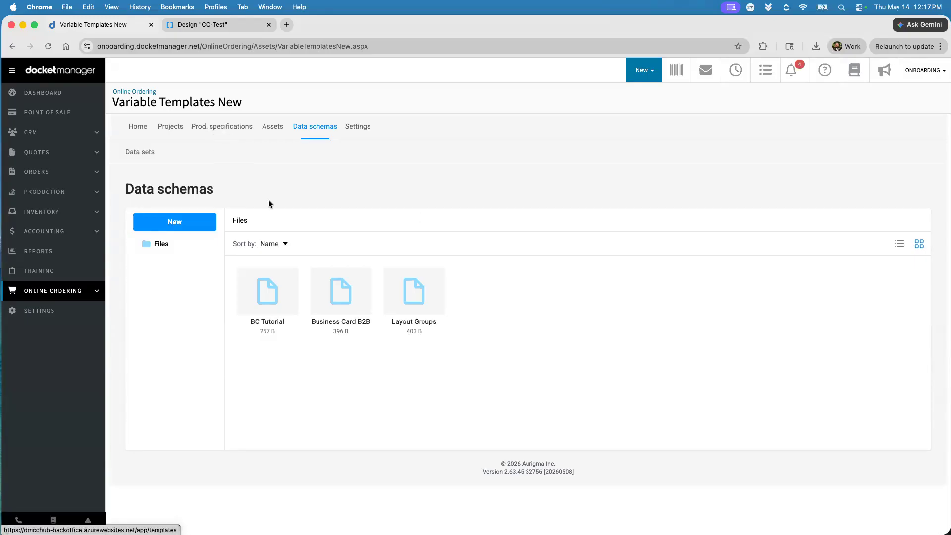
# Step: Open the Variable Templates settings and review the size presets, including the actions available for the Letter Portrait preset
pyautogui.moveTo(70, 295)
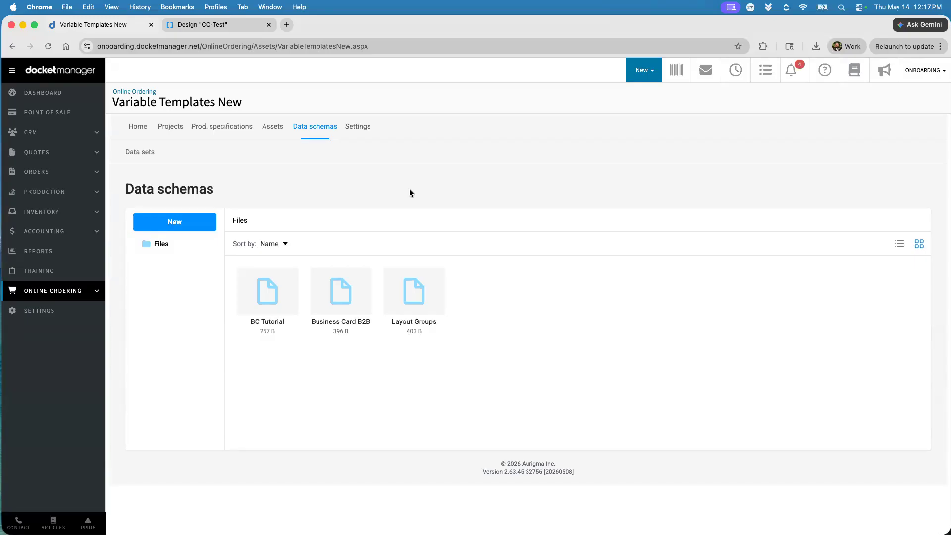
pyautogui.click(361, 130)
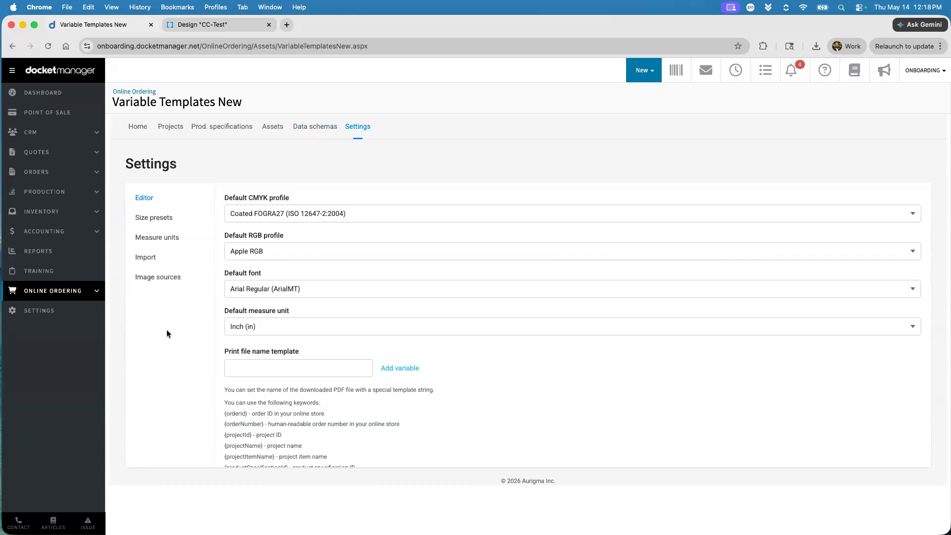
pyautogui.click(151, 224)
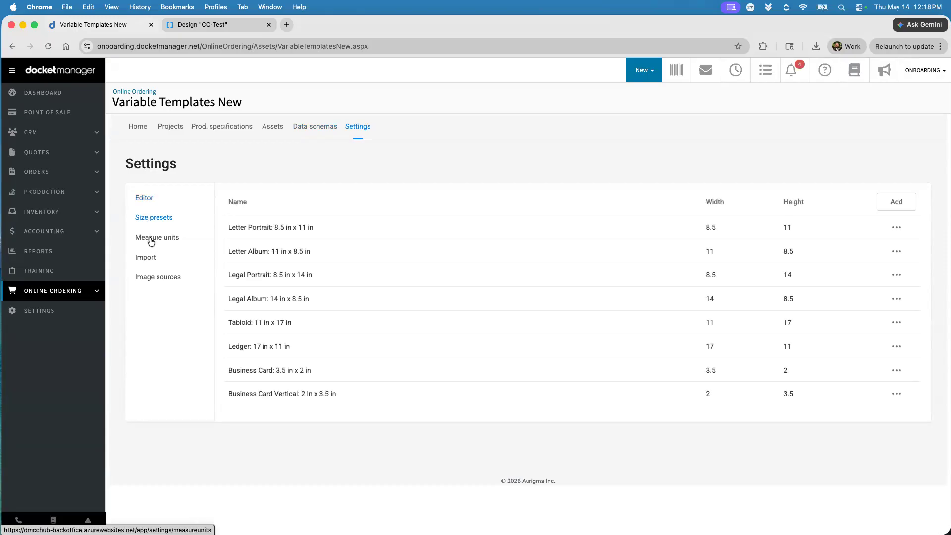
pyautogui.click(897, 228)
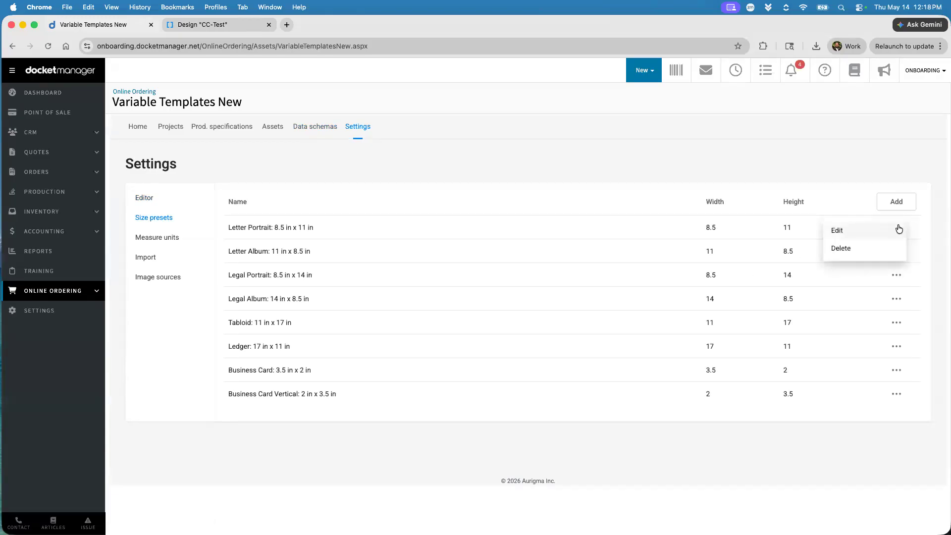
pyautogui.click(804, 186)
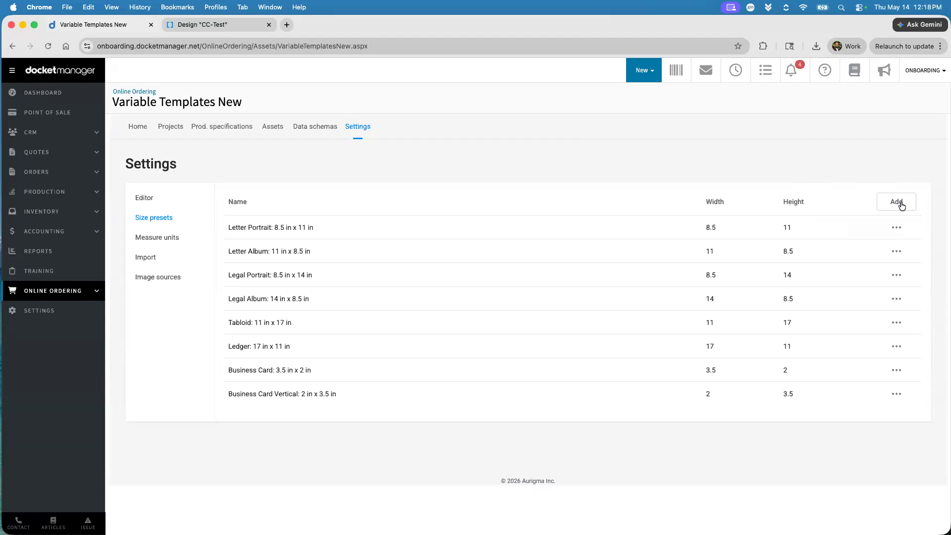
# Step: Review the measure units, import marker shortcuts and image sources settings, and return to the Editor settings
pyautogui.click(170, 250)
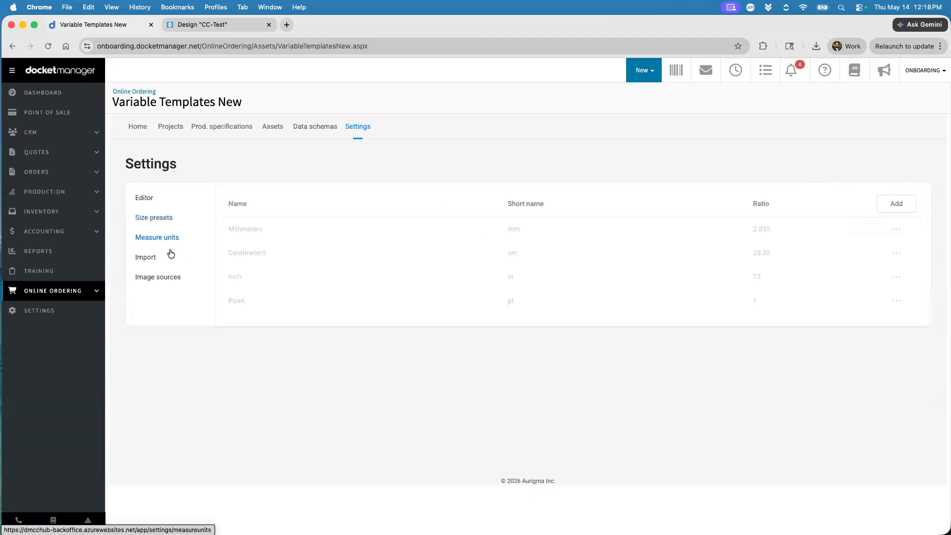
pyautogui.click(151, 261)
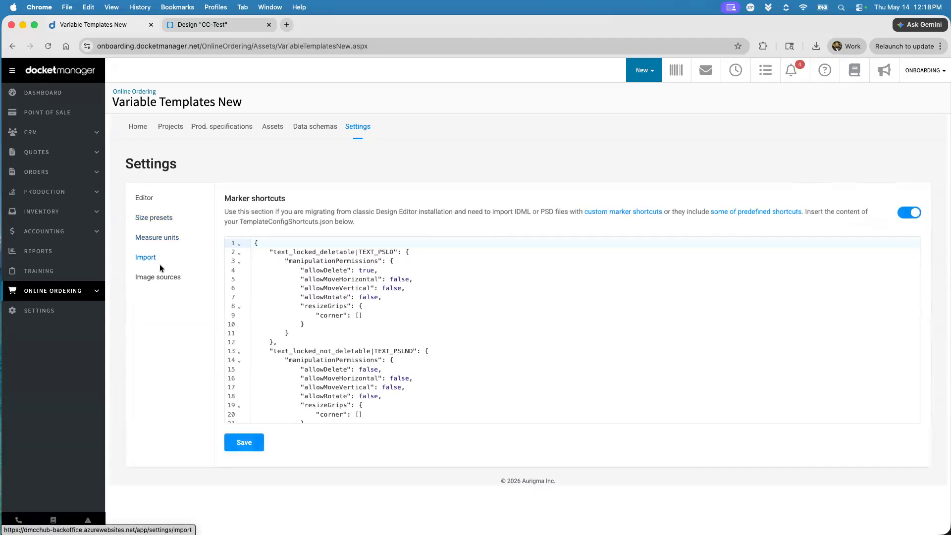
pyautogui.click(159, 278)
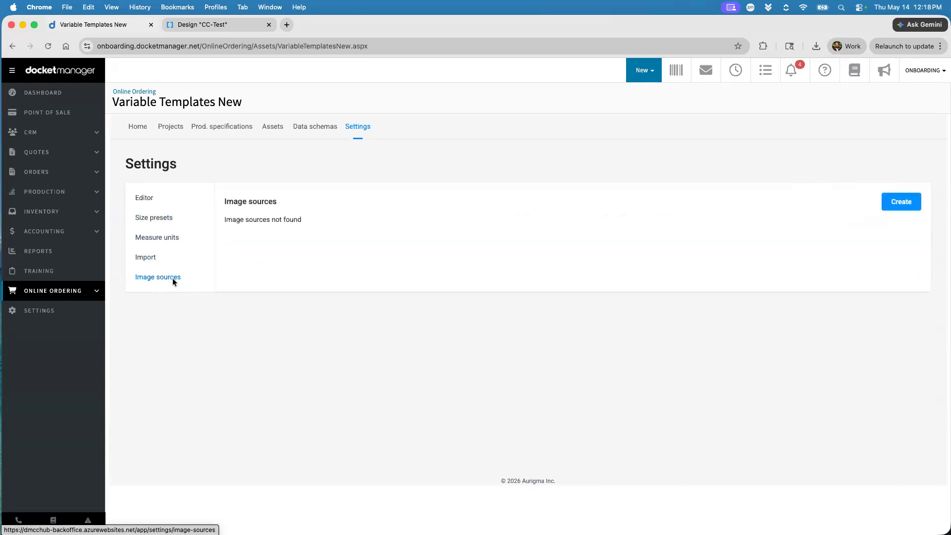
pyautogui.click(154, 199)
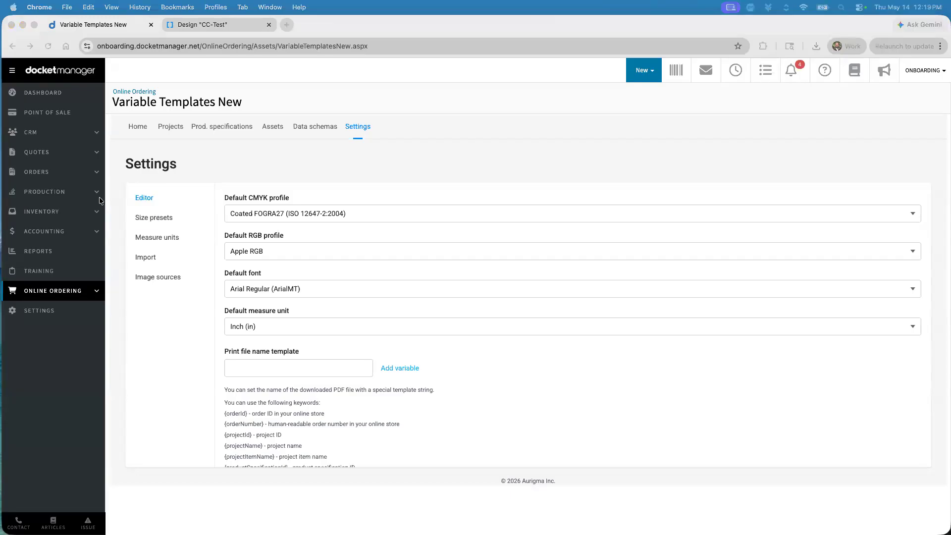
pyautogui.click(283, 167)
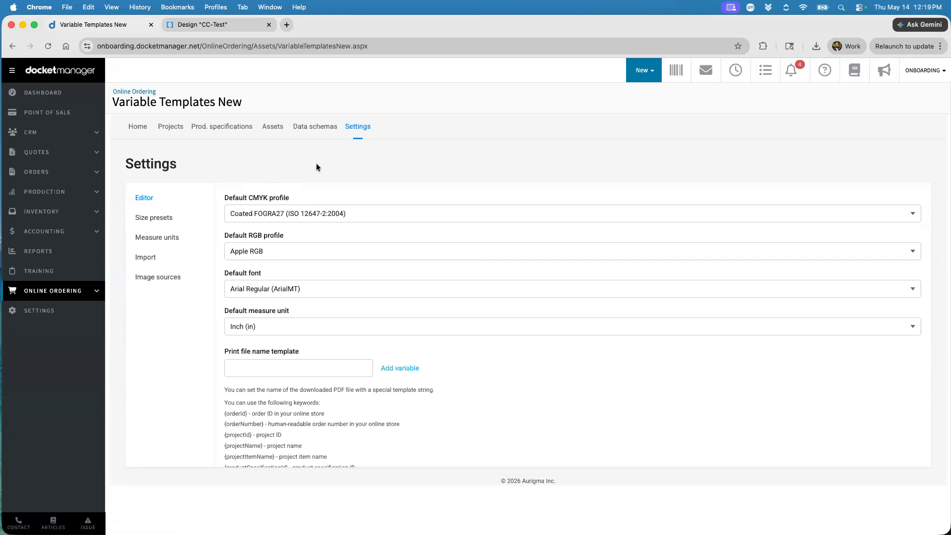
# Step: Revisit the Home overview, the projects and the product specifications of Variable Templates New
pyautogui.moveTo(47, 294)
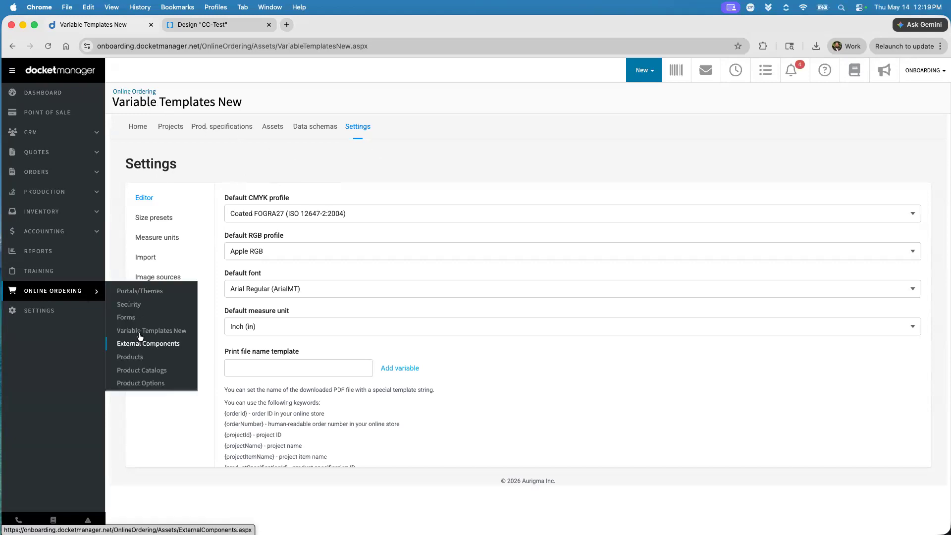
pyautogui.click(137, 127)
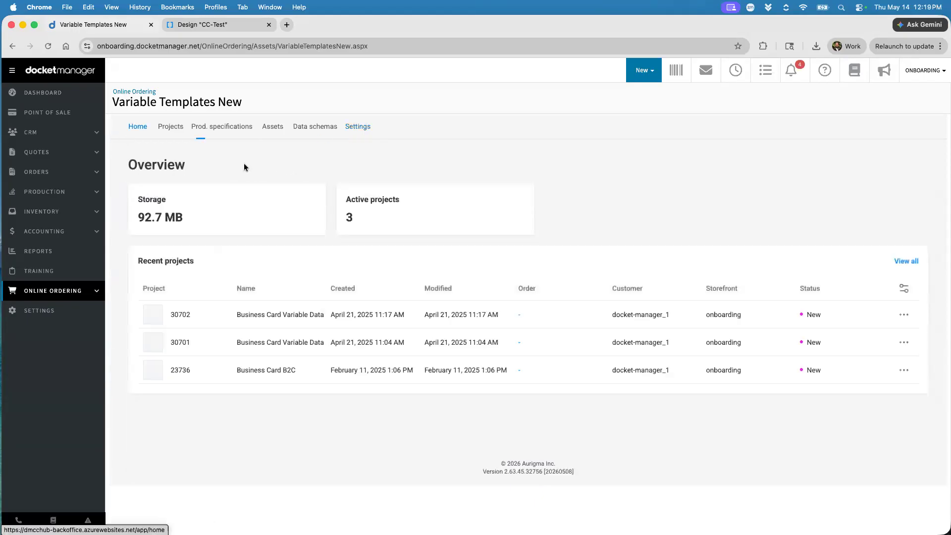
pyautogui.click(162, 129)
pyautogui.click(206, 127)
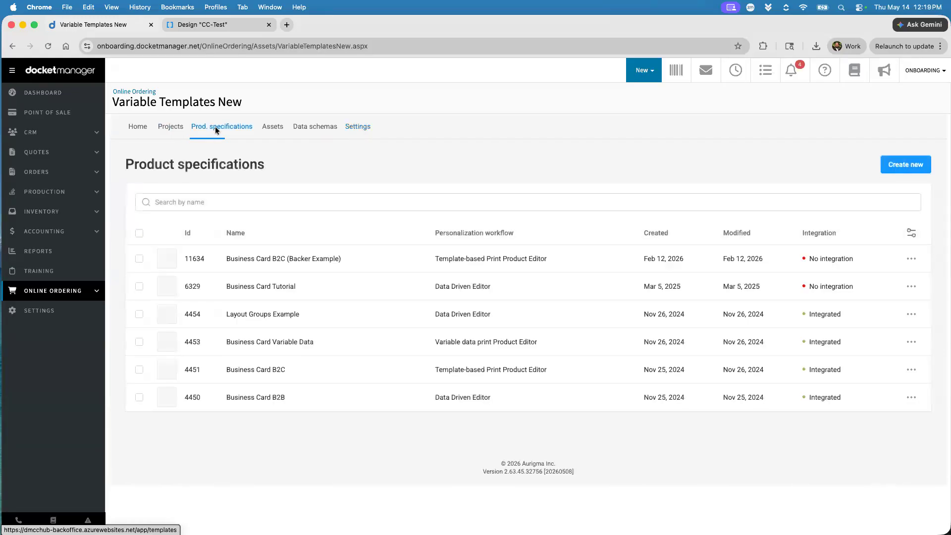
# Step: Close the earlier CC-Test editor tab and reopen the CC-Test design from the Assets designs
pyautogui.click(264, 130)
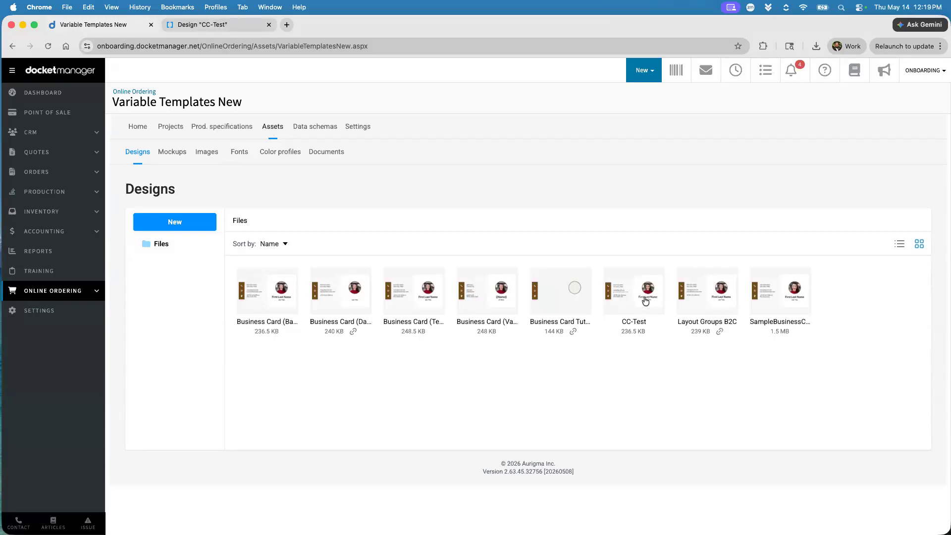
pyautogui.click(268, 25)
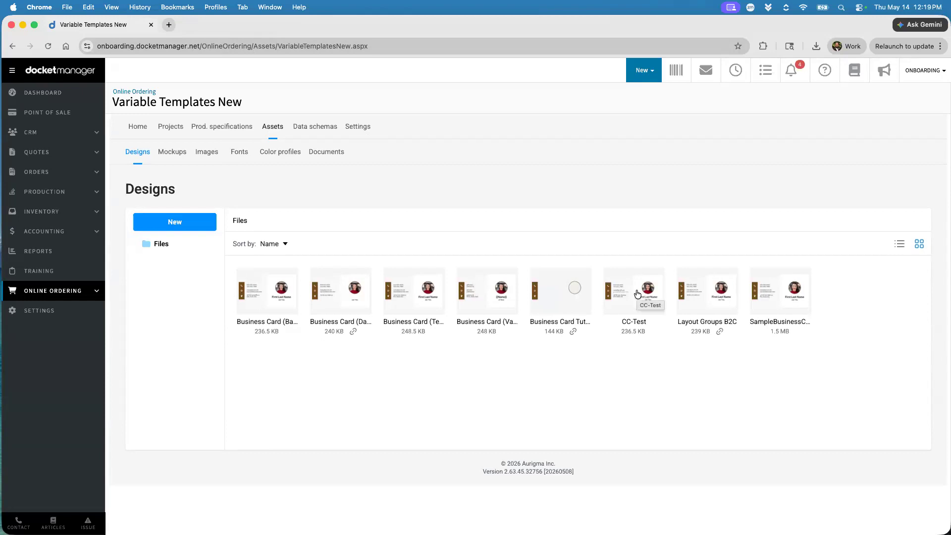
pyautogui.doubleClick(638, 294)
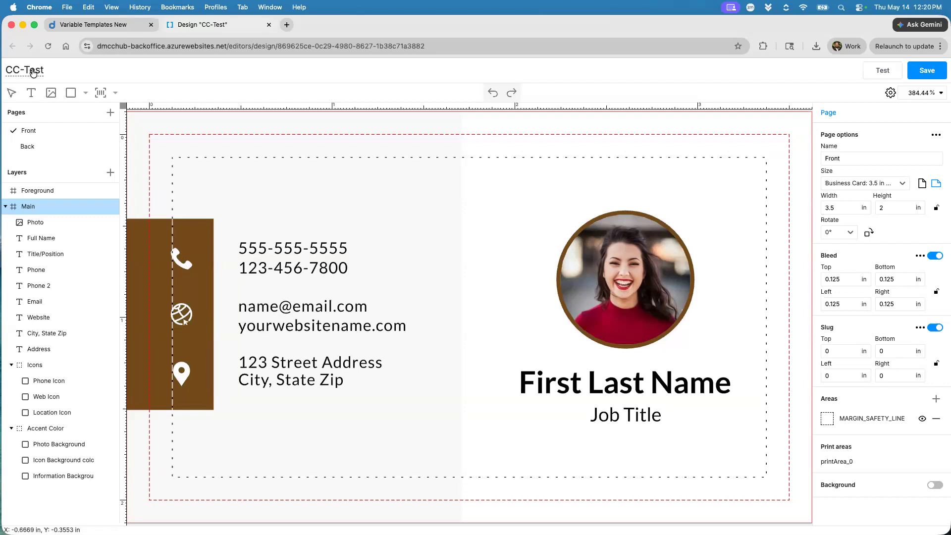
# Step: Review the file actions offered for CC-Test among the designs, including Rename, and return to the design editor
pyautogui.click(67, 26)
pyautogui.rightClick(636, 304)
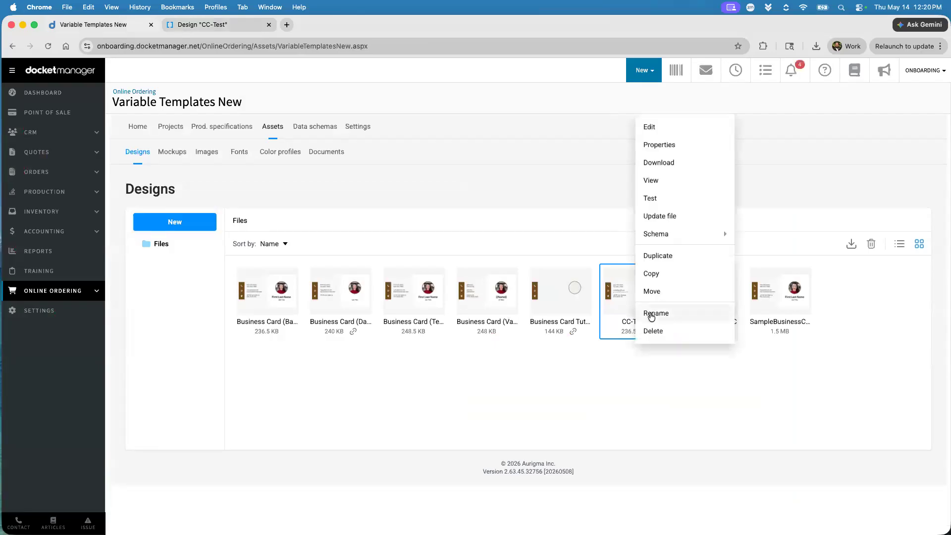
pyautogui.click(566, 380)
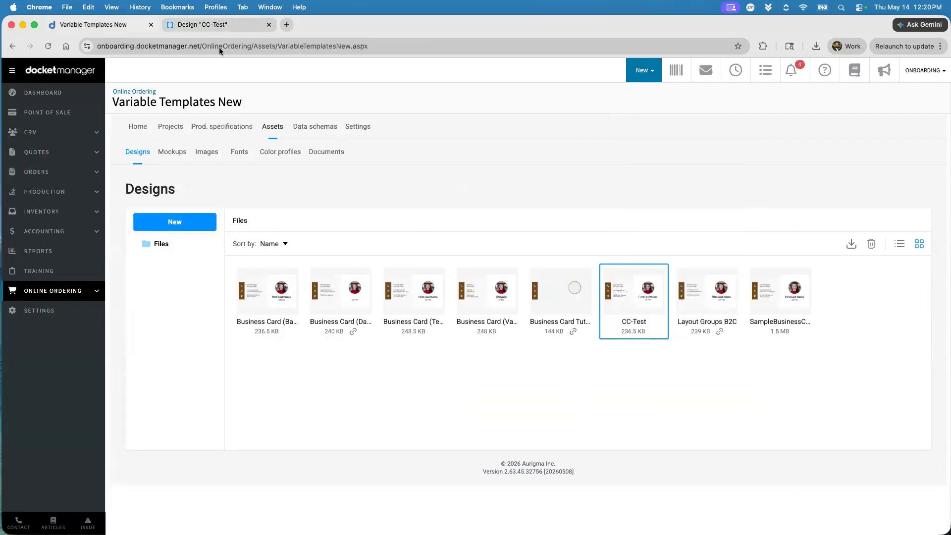
pyautogui.click(210, 25)
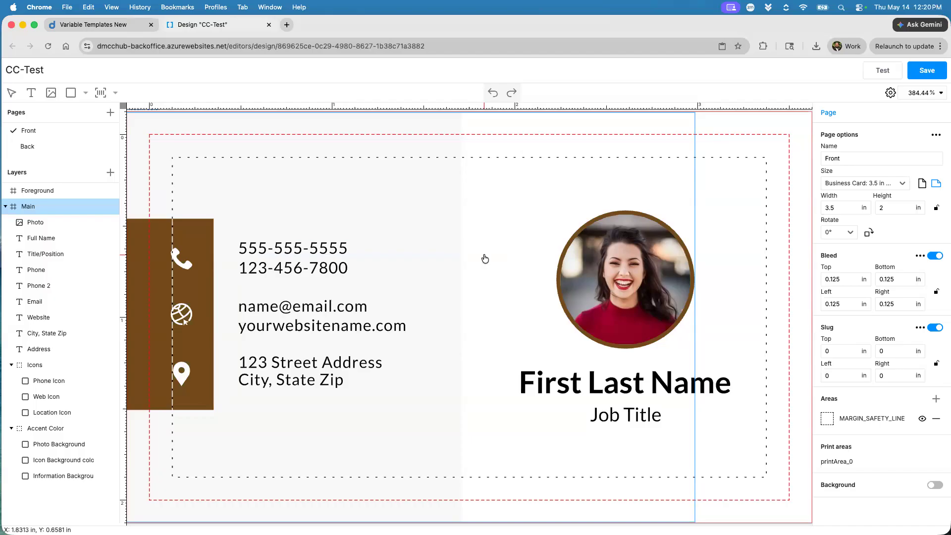
# Step: Draw a text box about 0.73 by 0.11 in above the photo on the Front page, and delete it
pyautogui.click(31, 93)
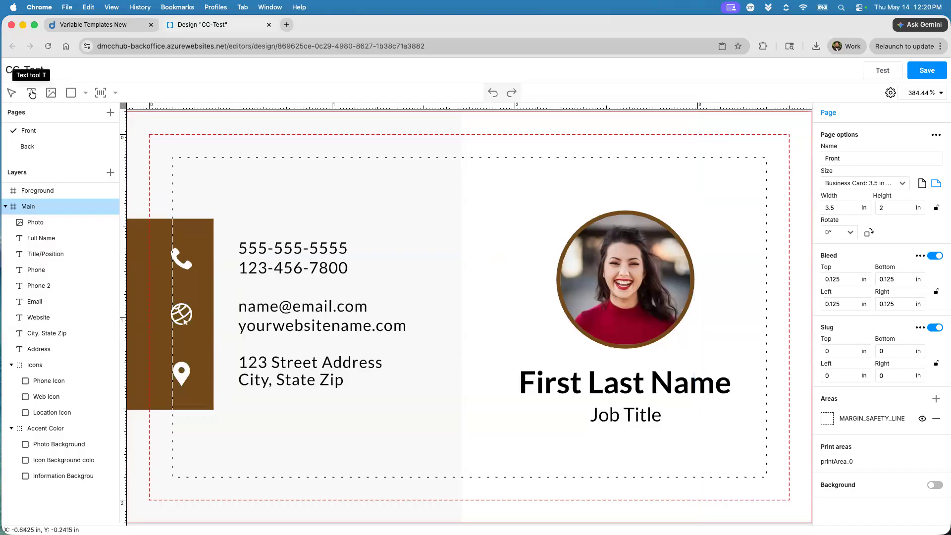
pyautogui.moveTo(569, 184); pyautogui.dragTo(704, 205)
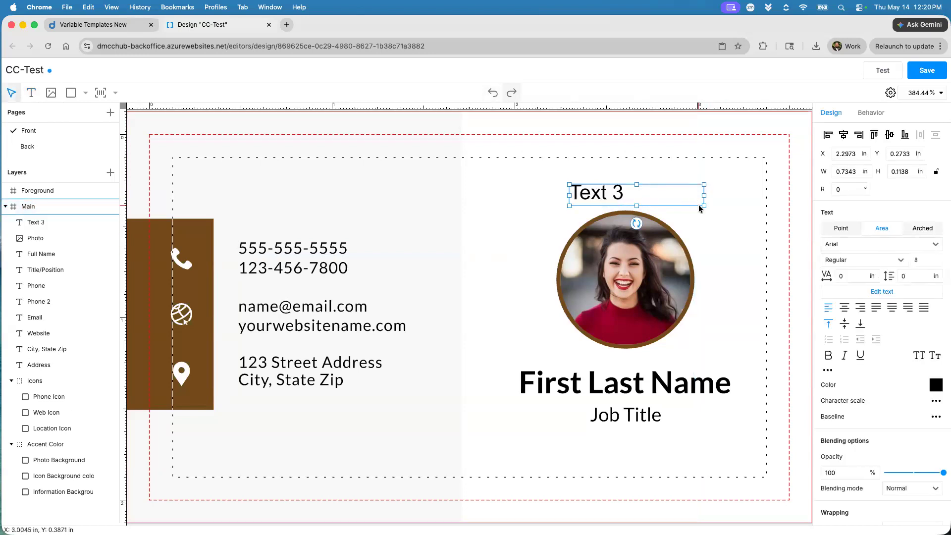
pyautogui.click(700, 207)
pyautogui.click(700, 197)
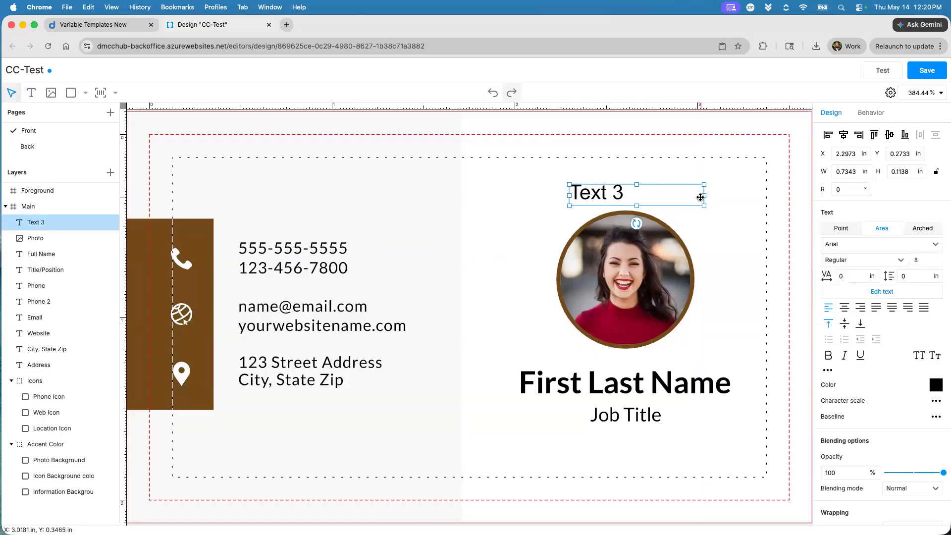
pyautogui.press('BackSpace')
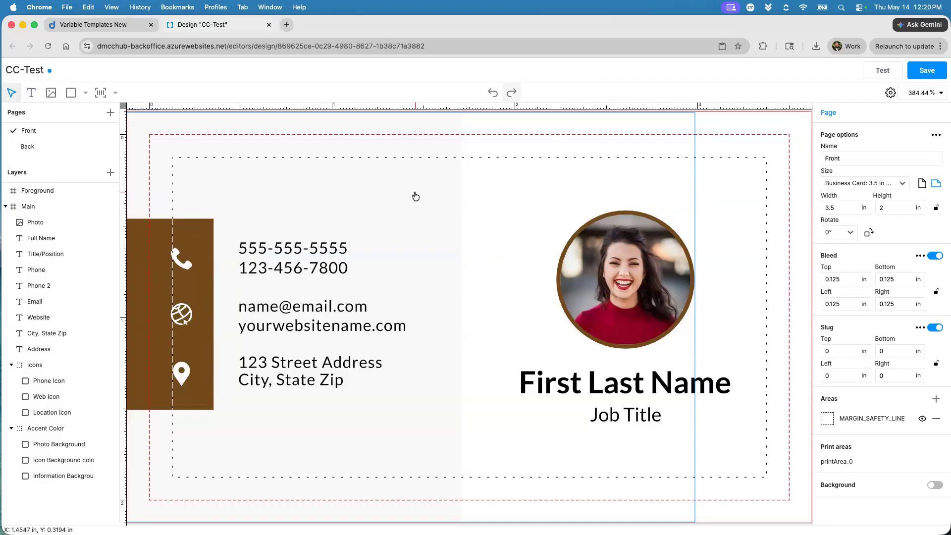
# Step: Review the object actions for the first Phone text, and the variants of the shape and barcode tools
pyautogui.rightClick(316, 244)
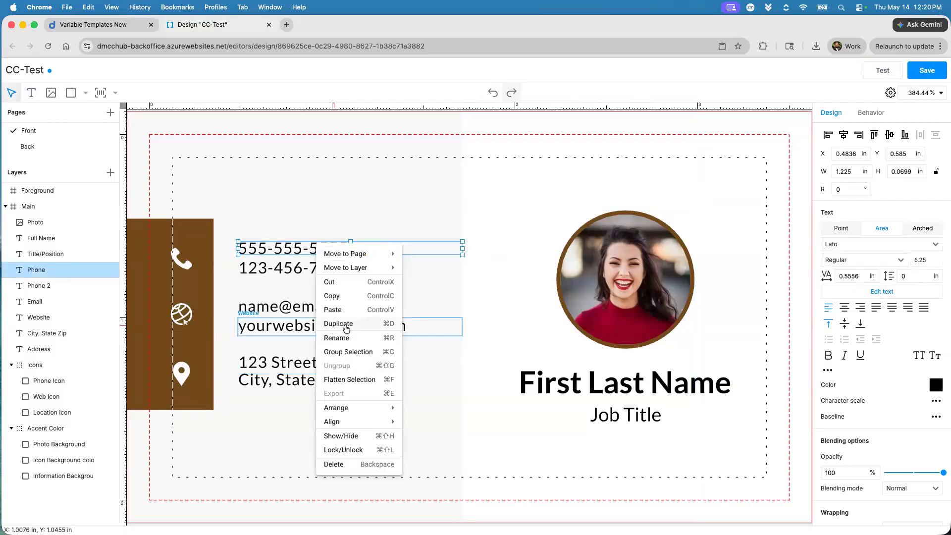
pyautogui.click(766, 130)
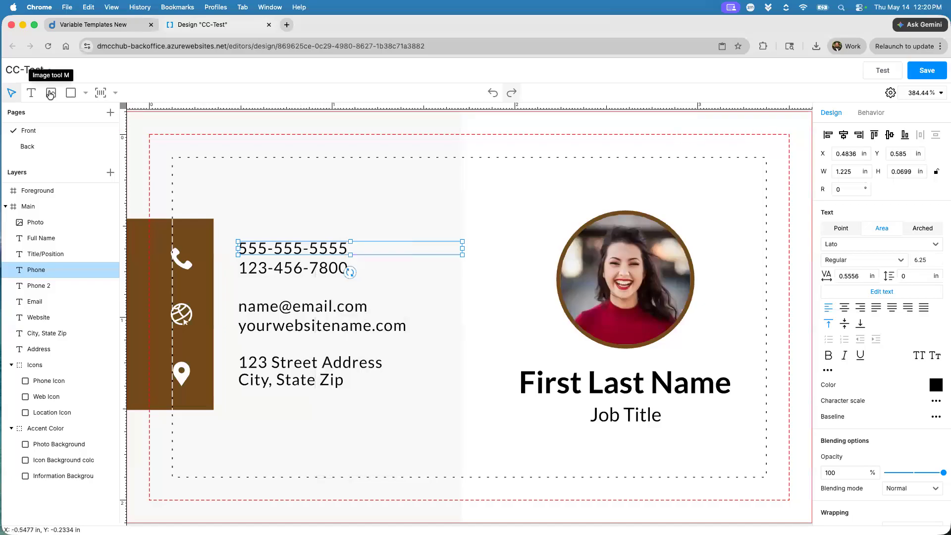
pyautogui.click(75, 95)
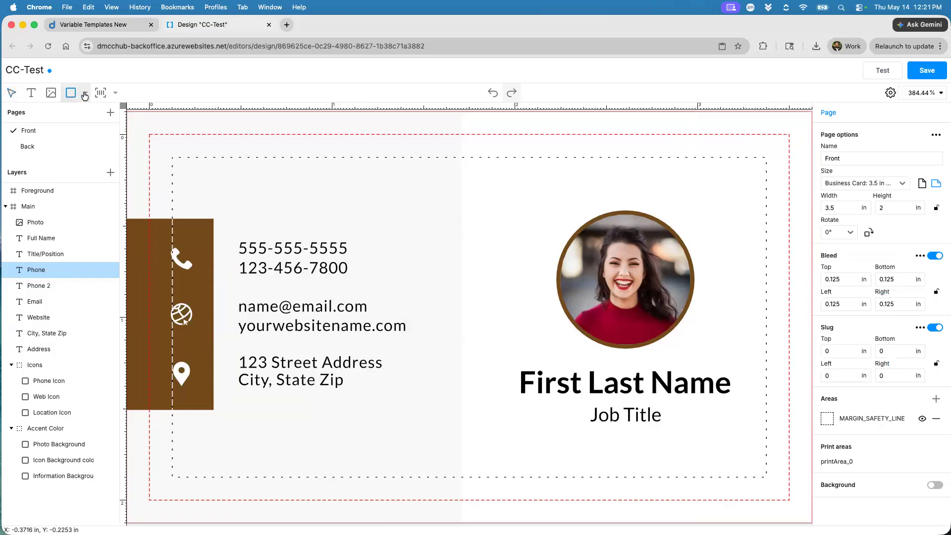
pyautogui.click(86, 92)
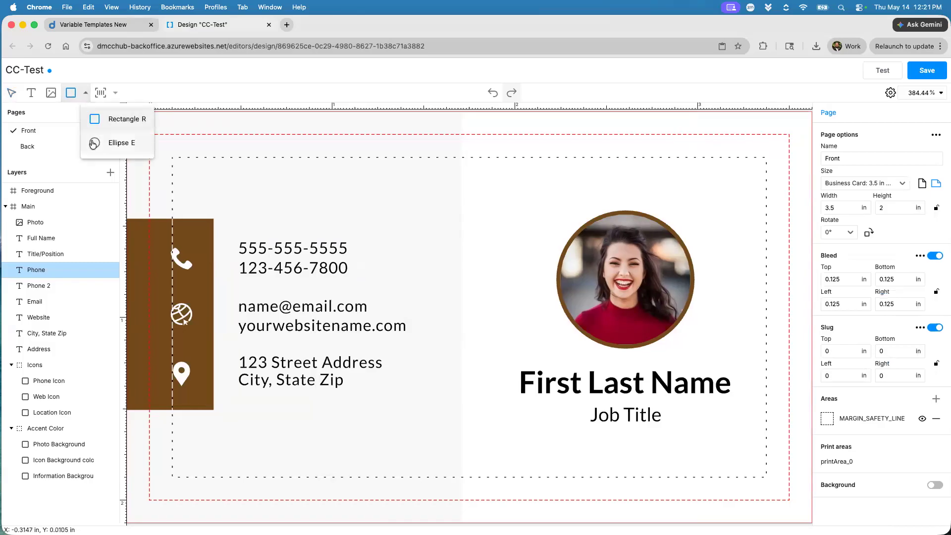
pyautogui.click(85, 94)
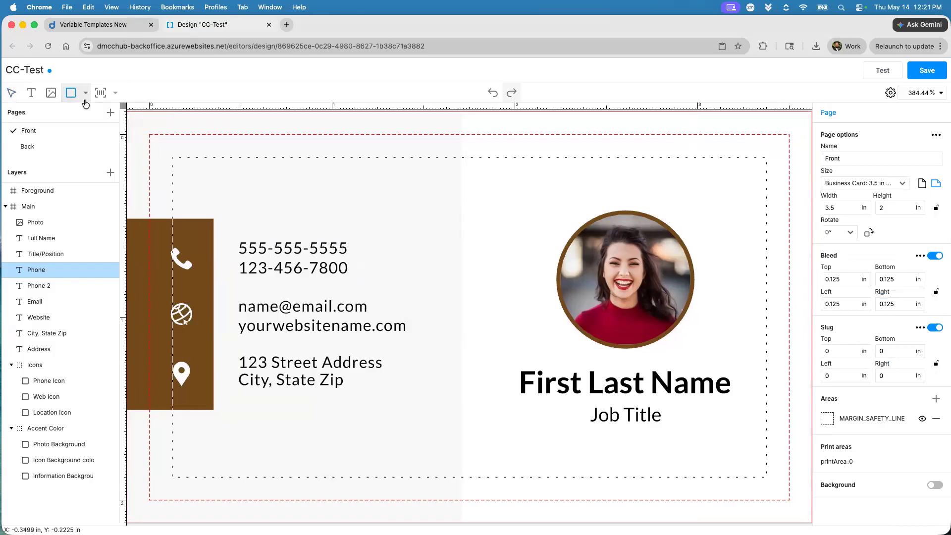
pyautogui.click(117, 93)
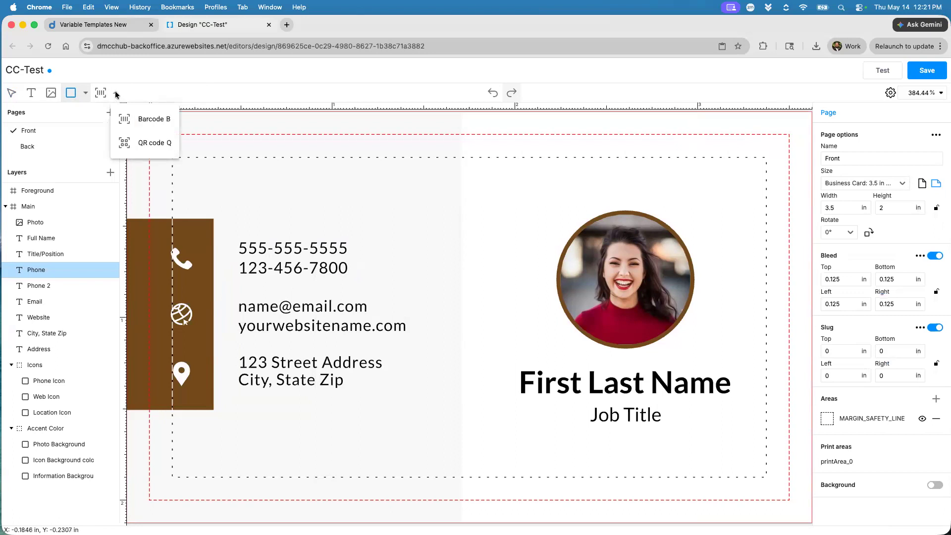
pyautogui.click(117, 94)
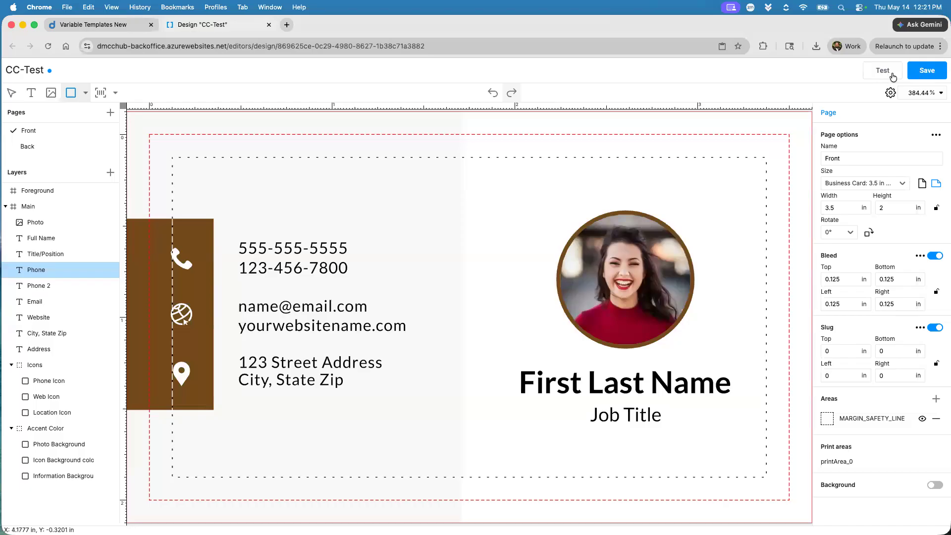
# Step: Examine the design editor's settings for the main editor and product options, snap lines and lists
pyautogui.click(890, 93)
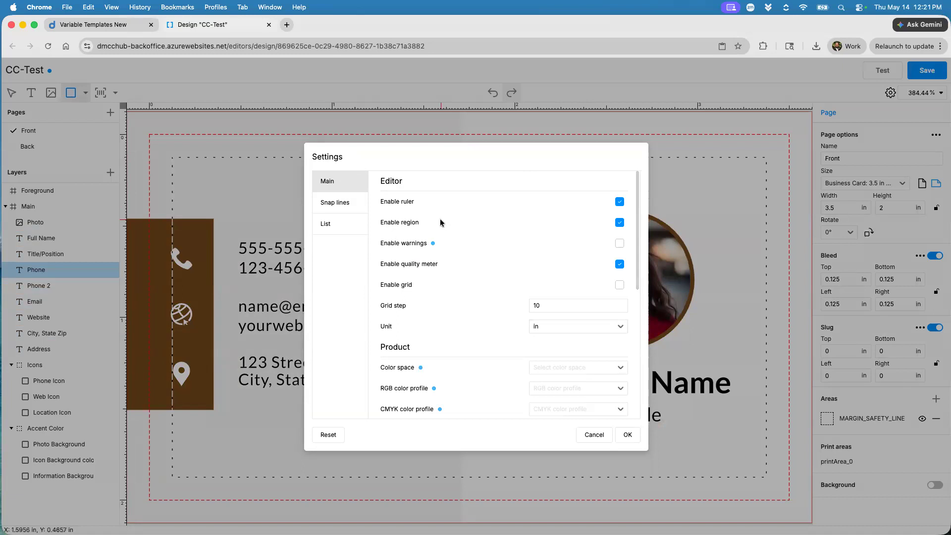
pyautogui.scroll(-1, 440, 222)
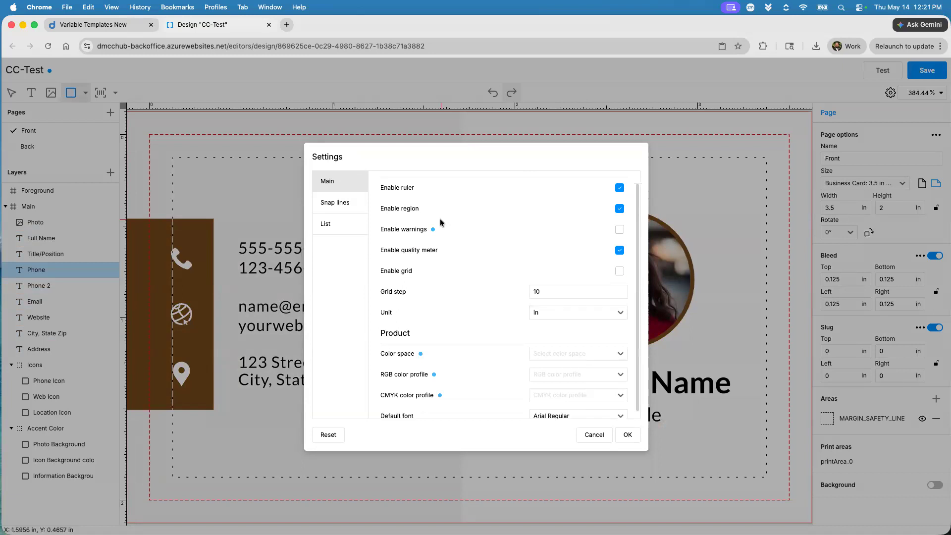
pyautogui.scroll(1, 440, 222)
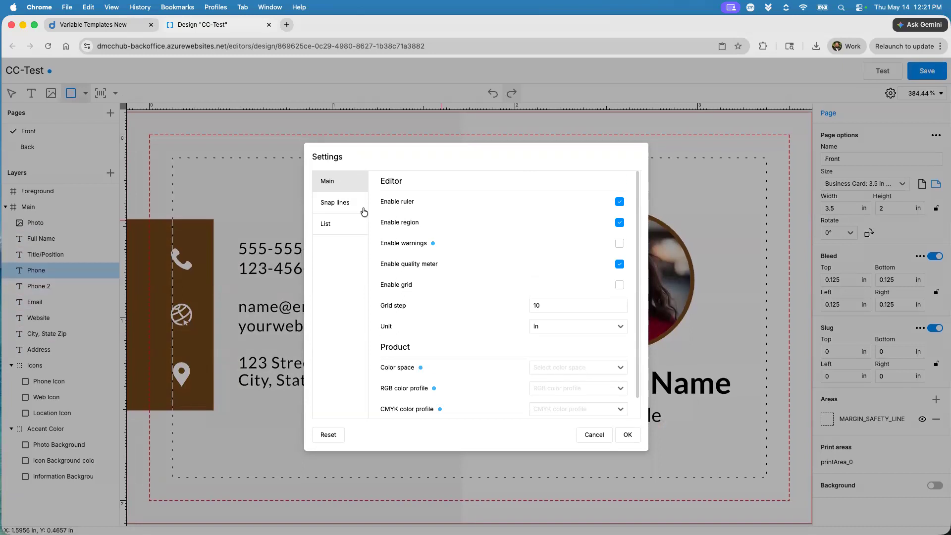
pyautogui.click(364, 212)
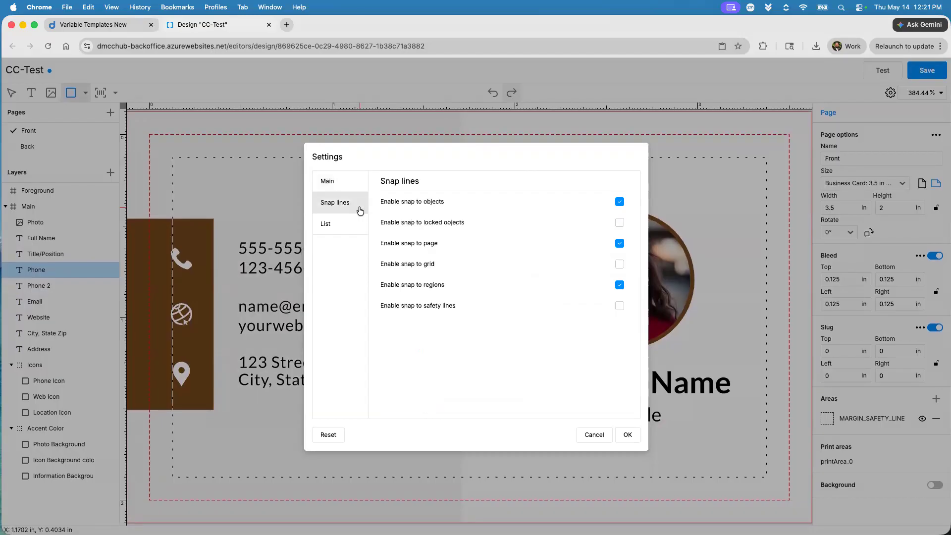
pyautogui.click(334, 224)
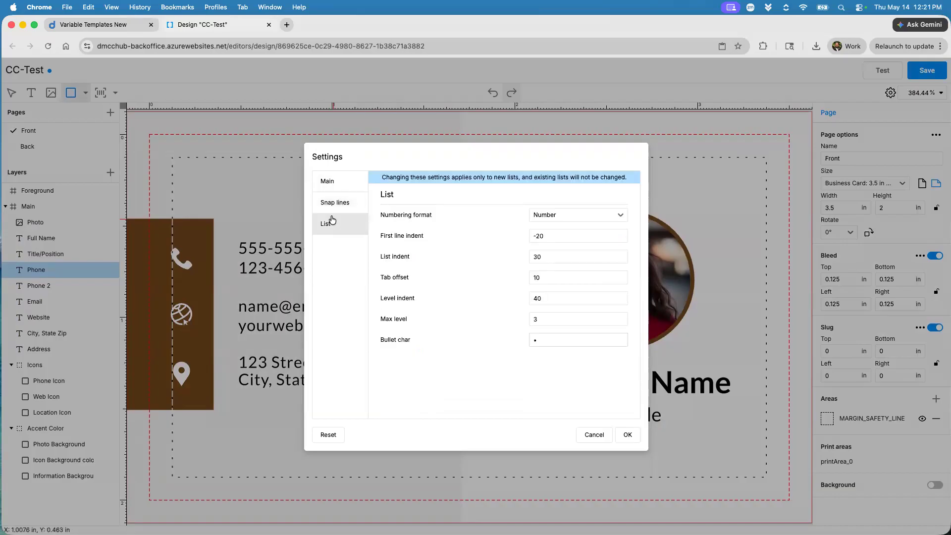
# Step: Recheck the main editor settings, accept them, and examine the available zoom and view options
pyautogui.click(330, 182)
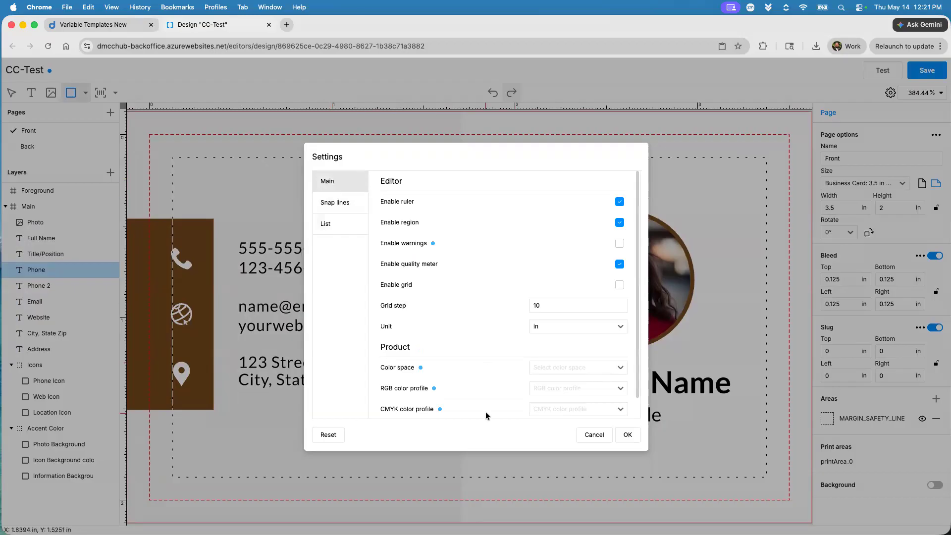
pyautogui.click(629, 436)
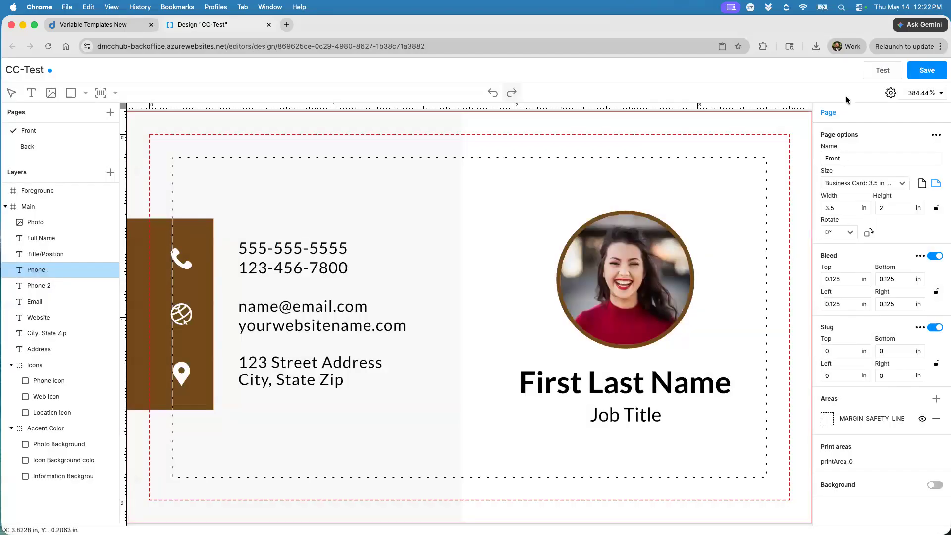
pyautogui.click(942, 94)
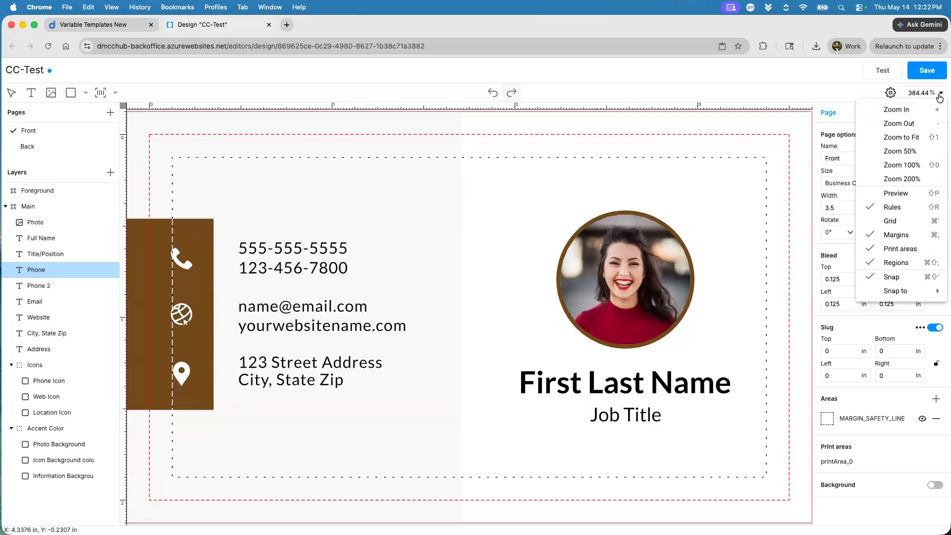
pyautogui.click(940, 93)
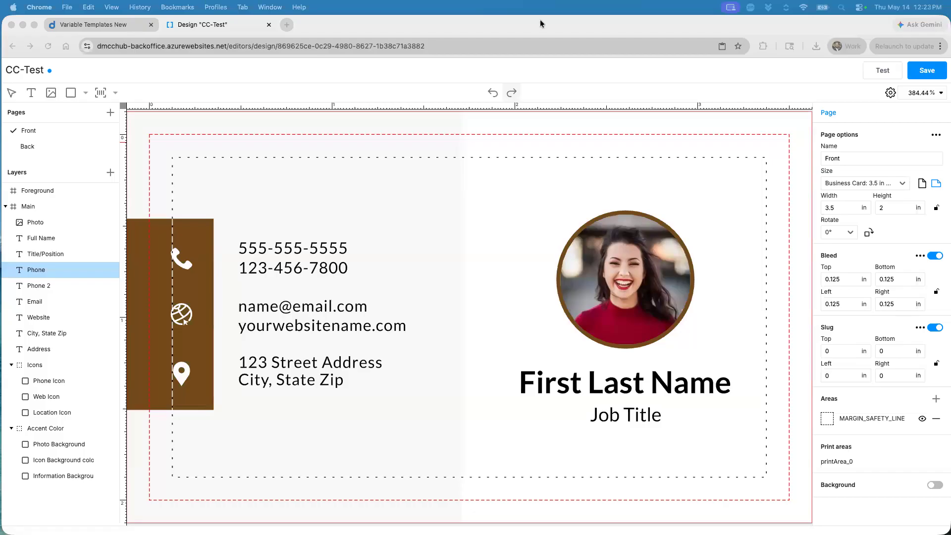
pyautogui.click(870, 135)
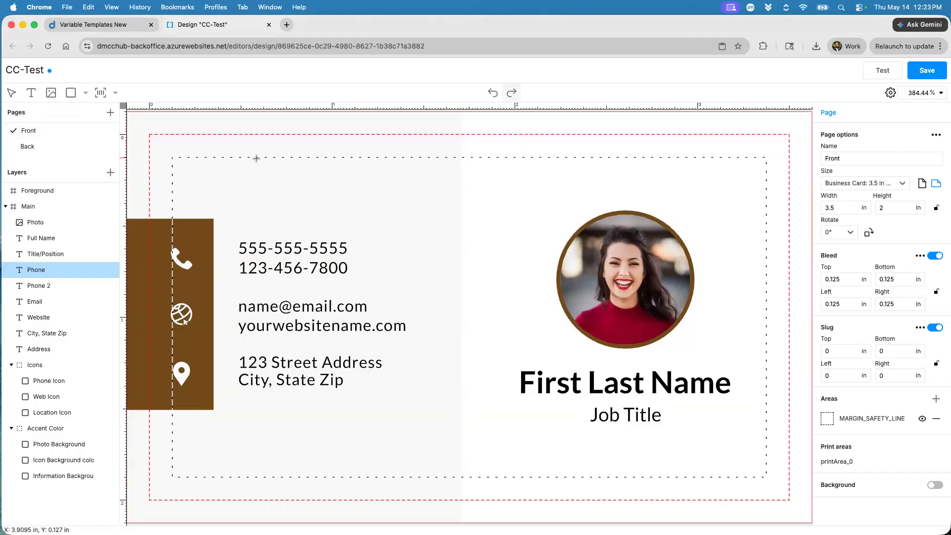
# Step: View the Back page, return to the Front page, and turn on its background
pyautogui.click(29, 147)
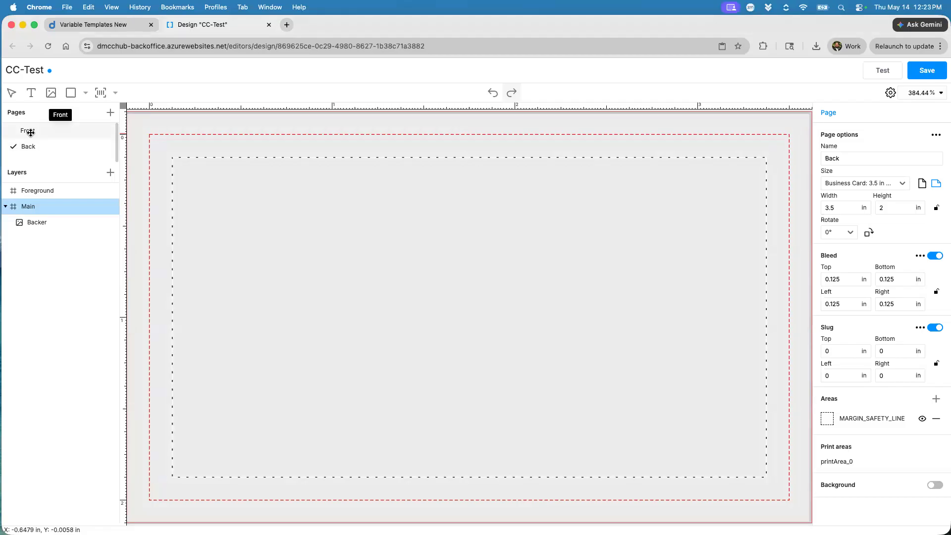
pyautogui.click(29, 132)
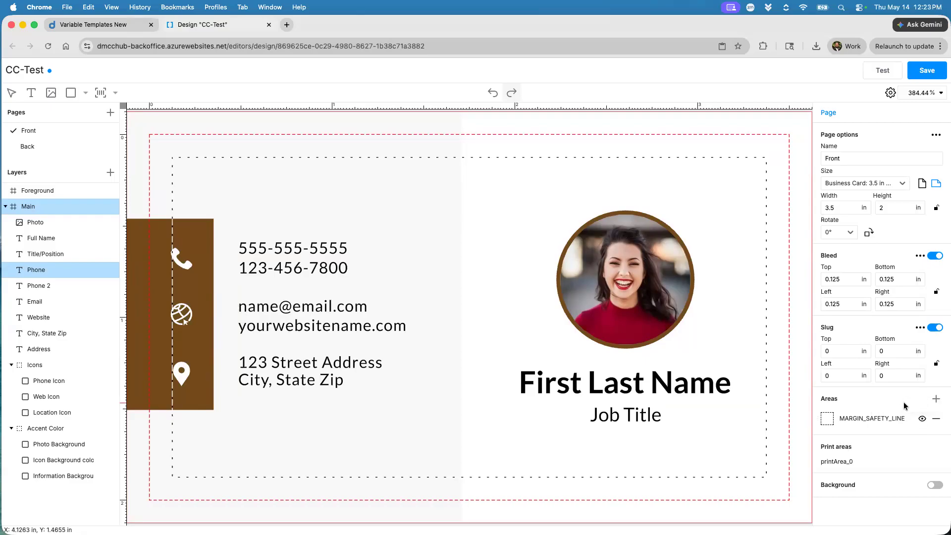
pyautogui.click(936, 485)
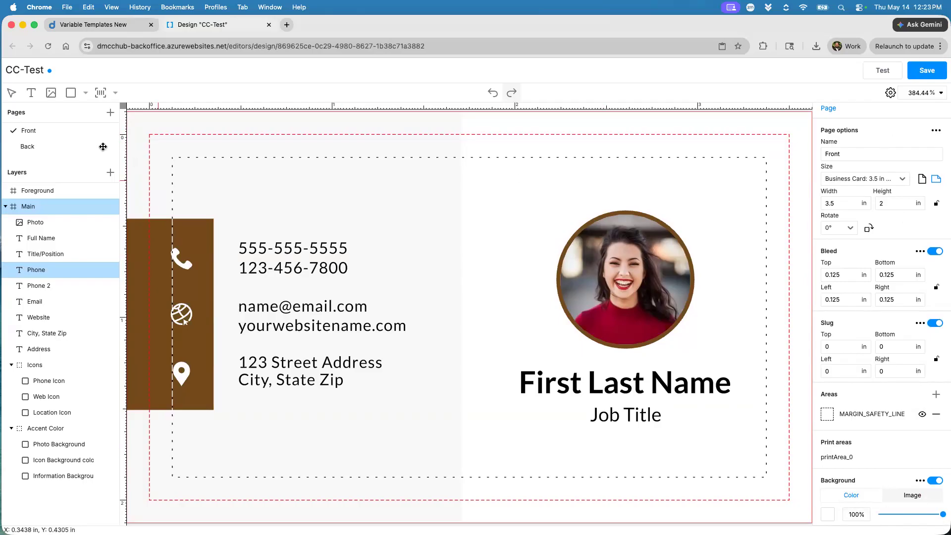
# Step: Compare the Front page's properties with the design properties of the first Phone text
pyautogui.click(10, 94)
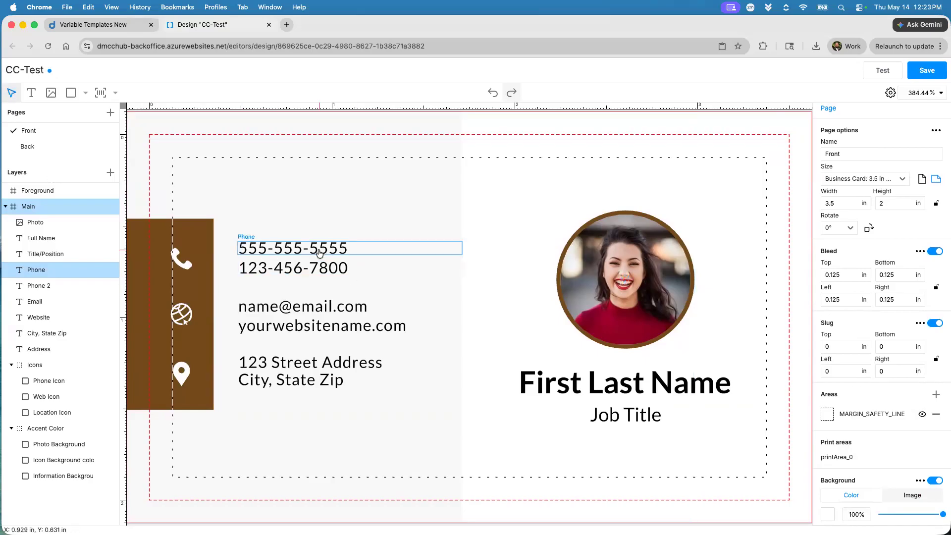
pyautogui.click(320, 251)
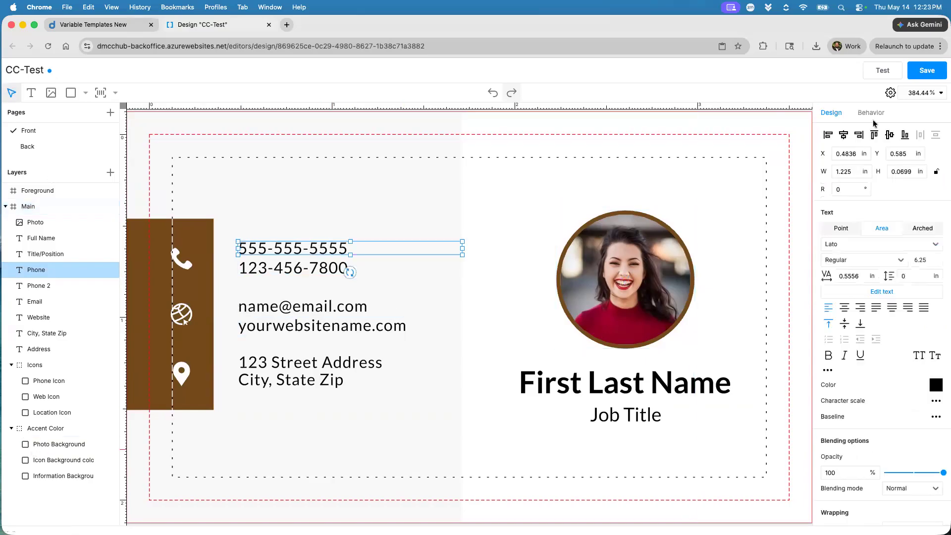
pyautogui.click(779, 119)
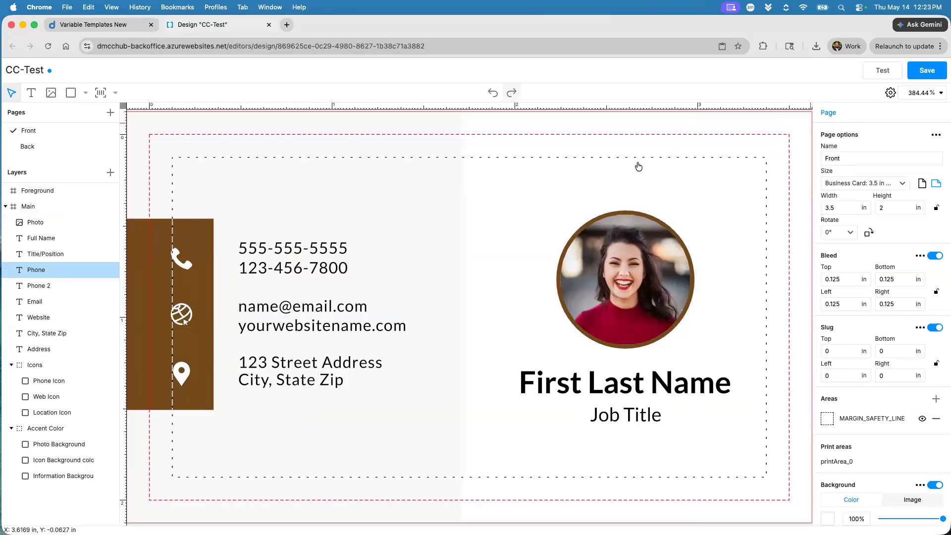
pyautogui.click(314, 249)
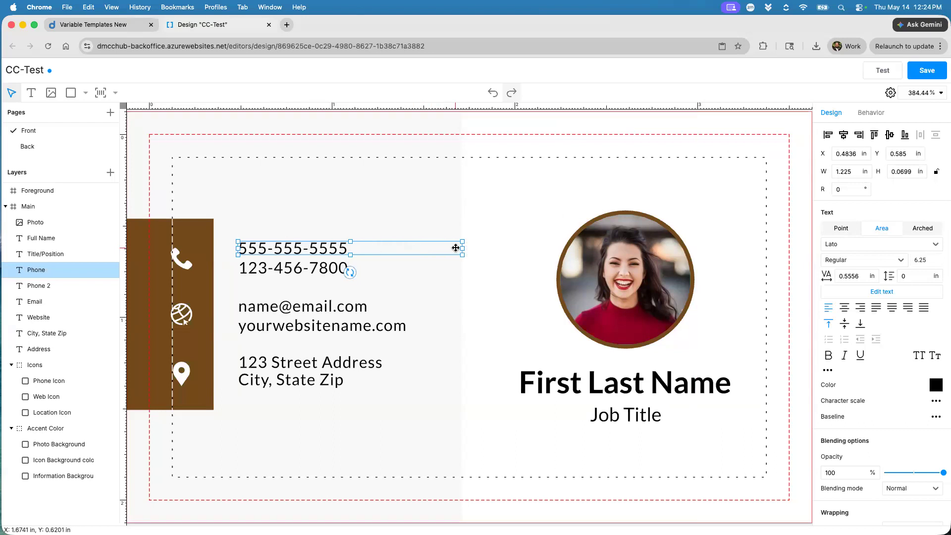
# Step: Switch the first Phone text to Point, try it as Area, and set it back to Point
pyautogui.click(839, 228)
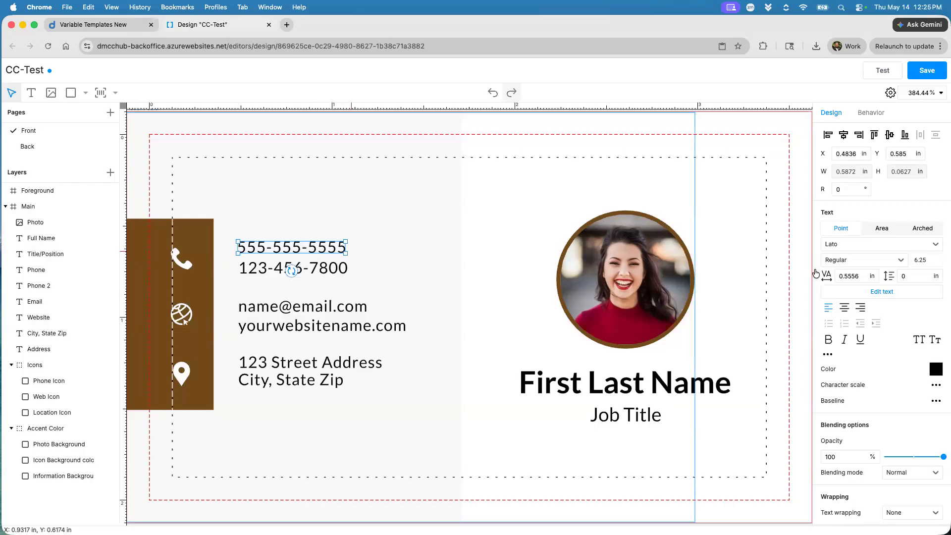
pyautogui.click(883, 228)
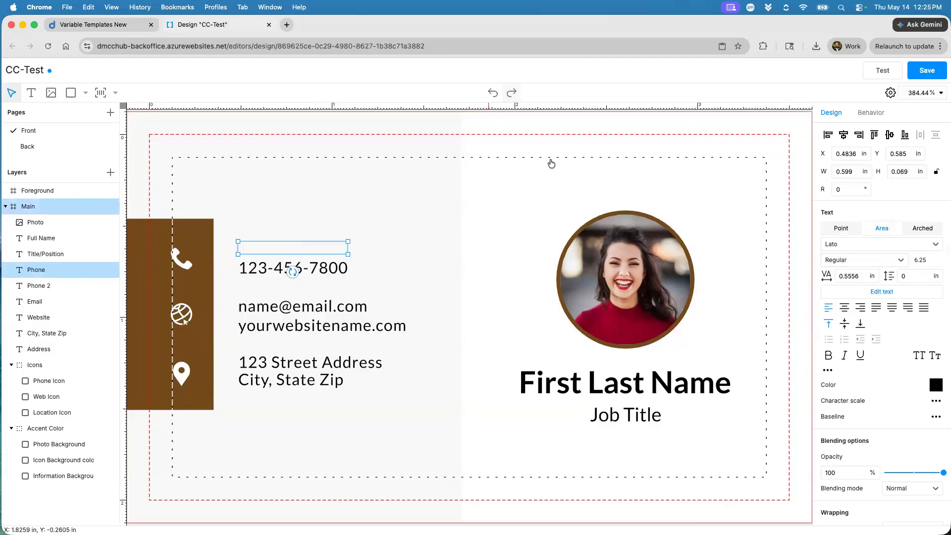
pyautogui.click(778, 150)
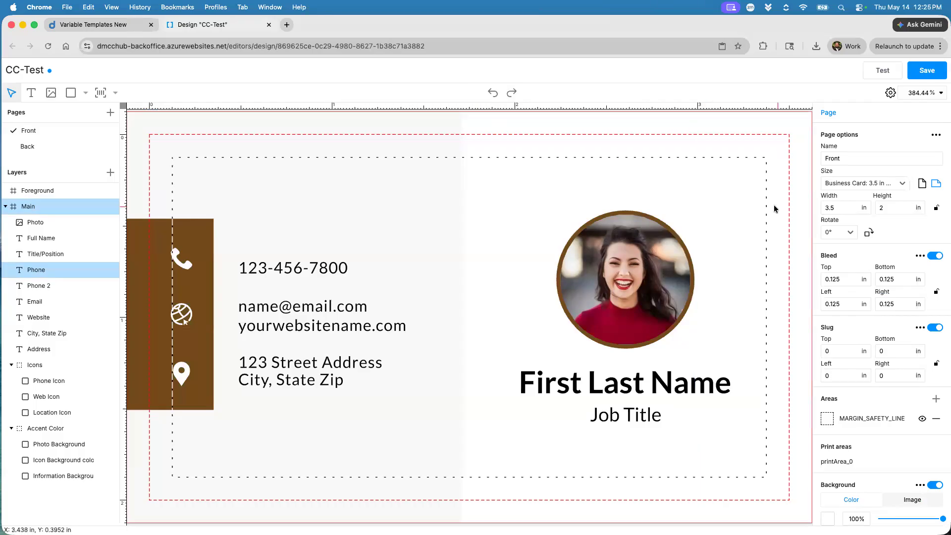
pyautogui.click(292, 270)
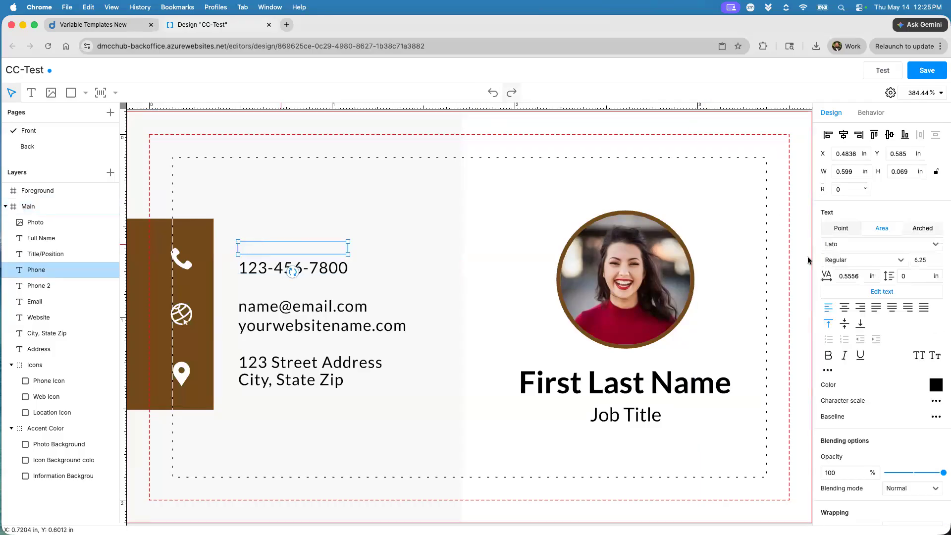
pyautogui.click(843, 229)
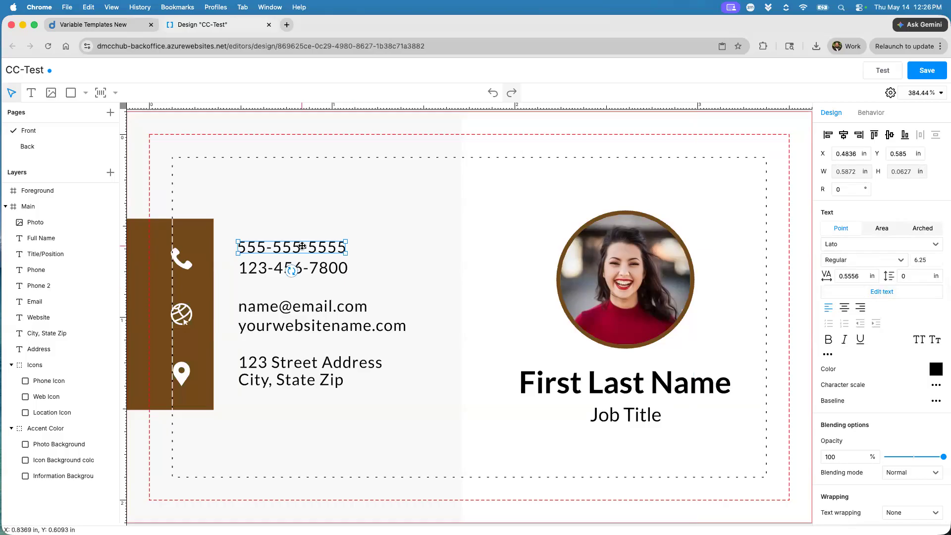
# Step: Examine the first Phone text's editable markup and its color, blending, wrapping, effects and overprint properties
pyautogui.click(859, 289)
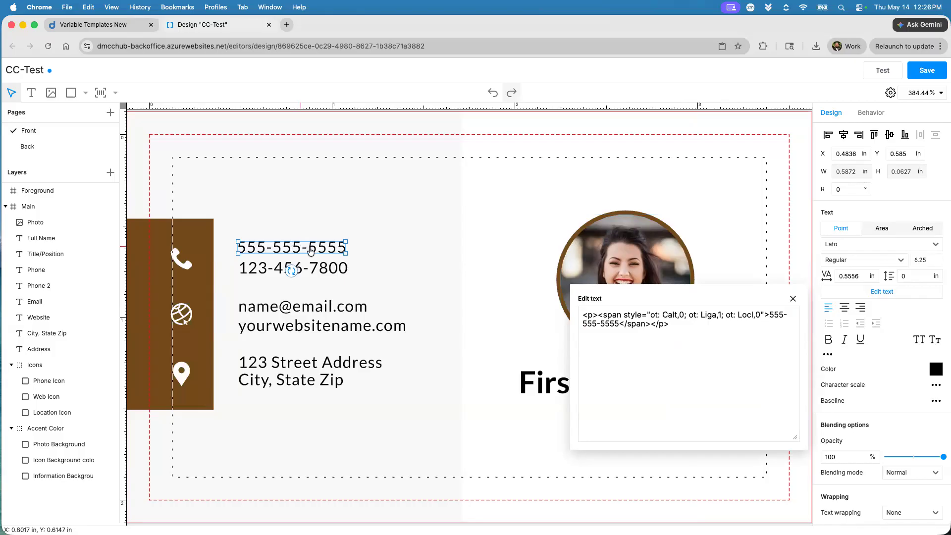
pyautogui.moveTo(619, 323); pyautogui.dragTo(769, 315)
pyautogui.click(616, 324)
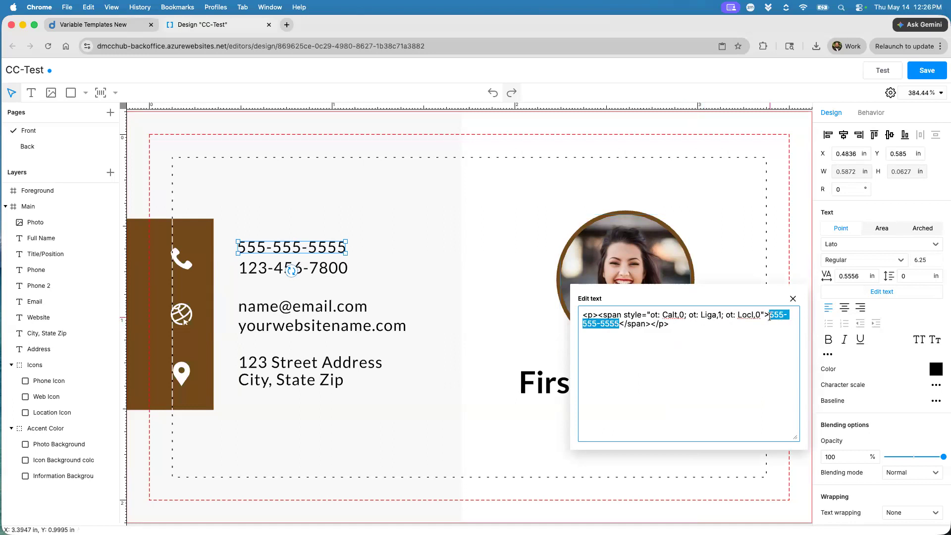
pyautogui.click(913, 294)
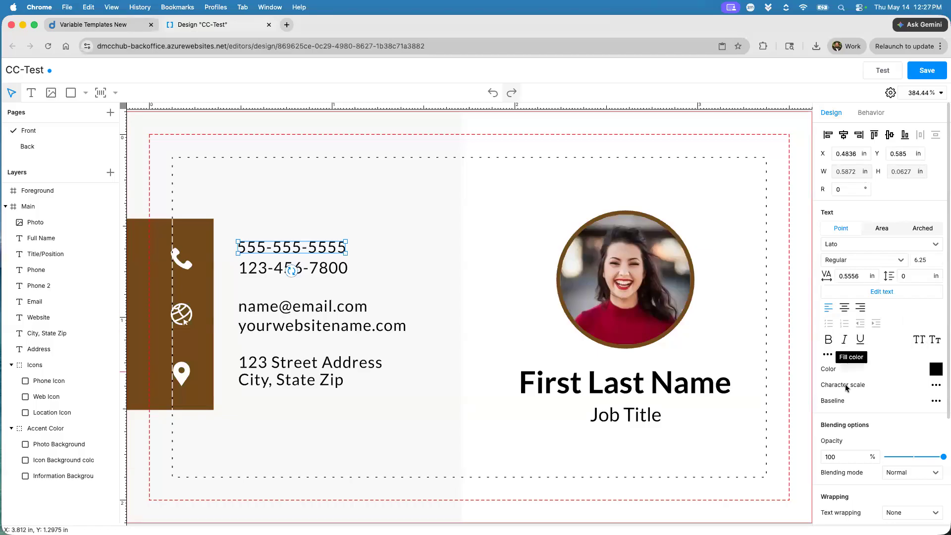
pyautogui.scroll(-5, 849, 384)
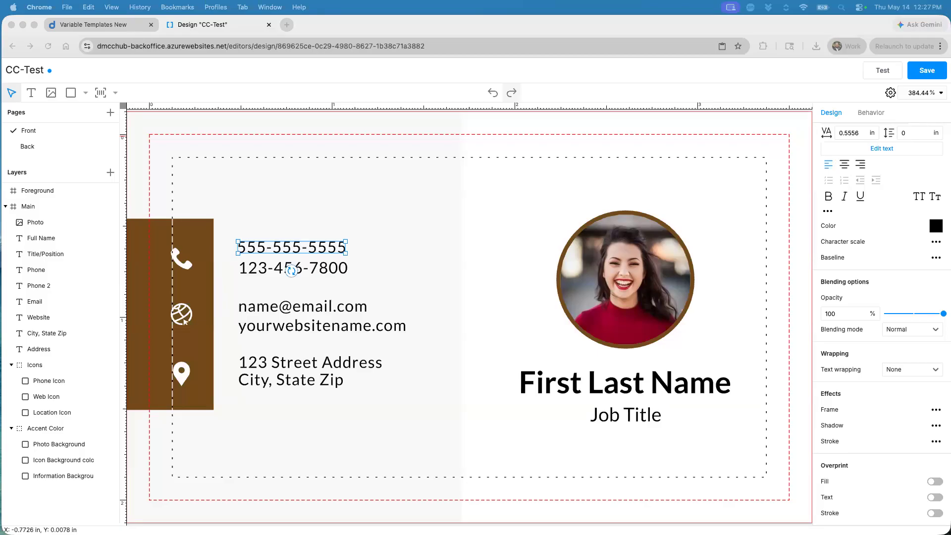
# Step: Turn on placeholder text in the first Phone text's behavior settings, and review its visibility choices
pyautogui.click(872, 113)
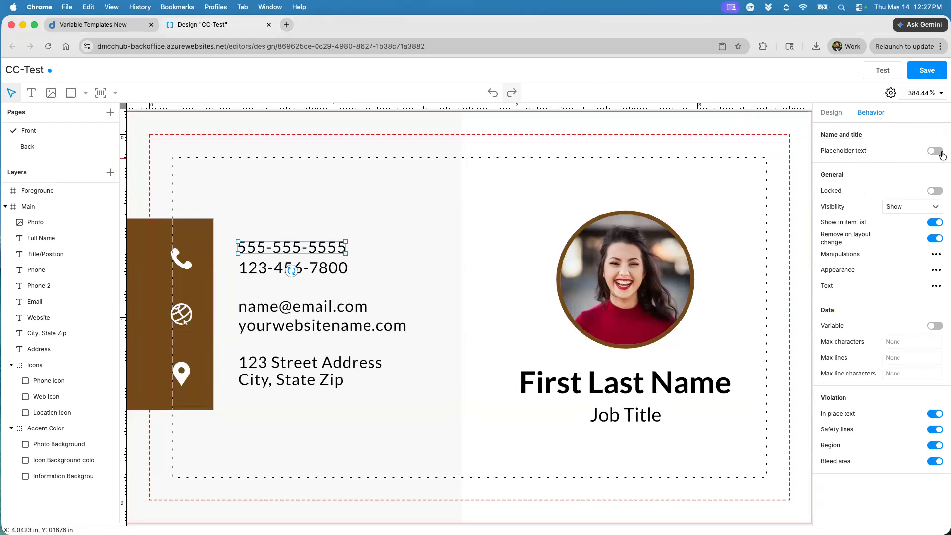
pyautogui.click(936, 151)
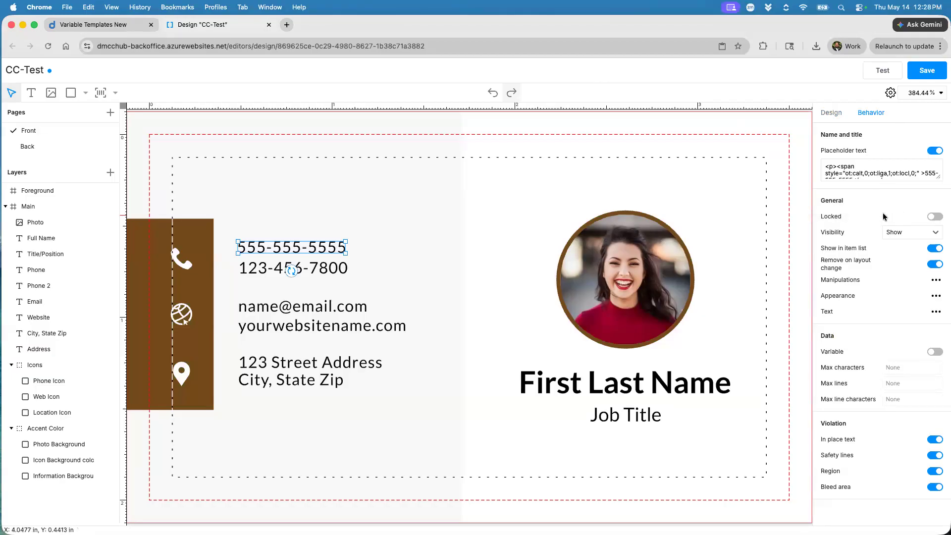
pyautogui.doubleClick(287, 248)
pyautogui.click(877, 233)
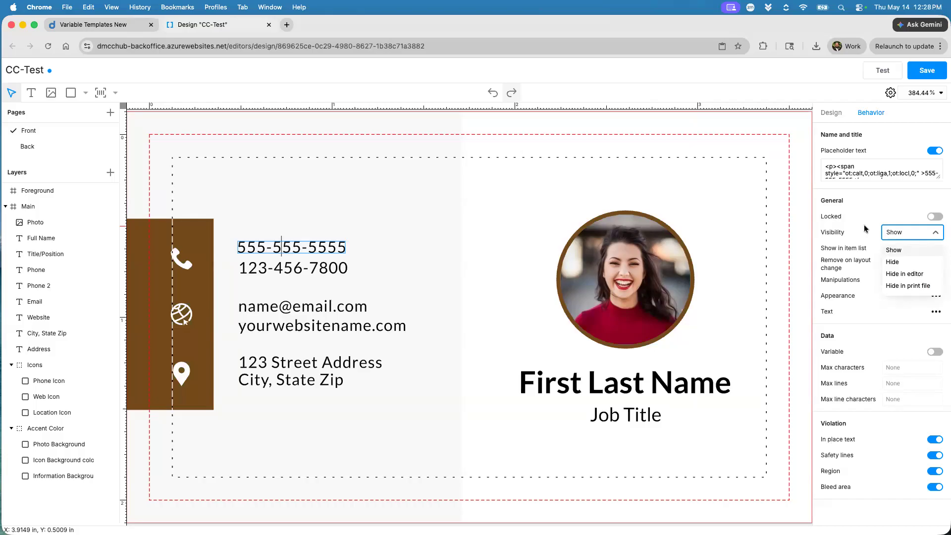
pyautogui.click(865, 229)
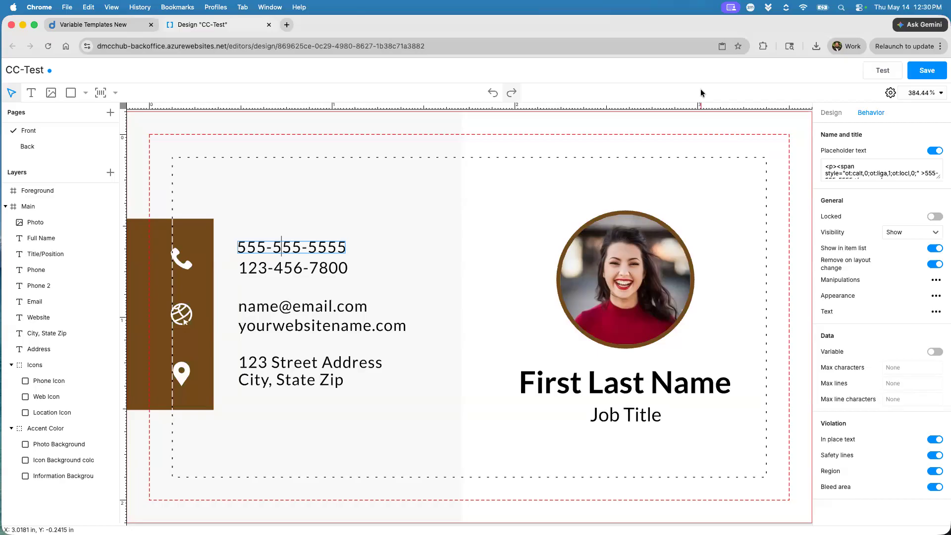
# Step: Save CC-Test while opening its test view, reload and close that page, and reopen the test view
pyautogui.click(885, 78)
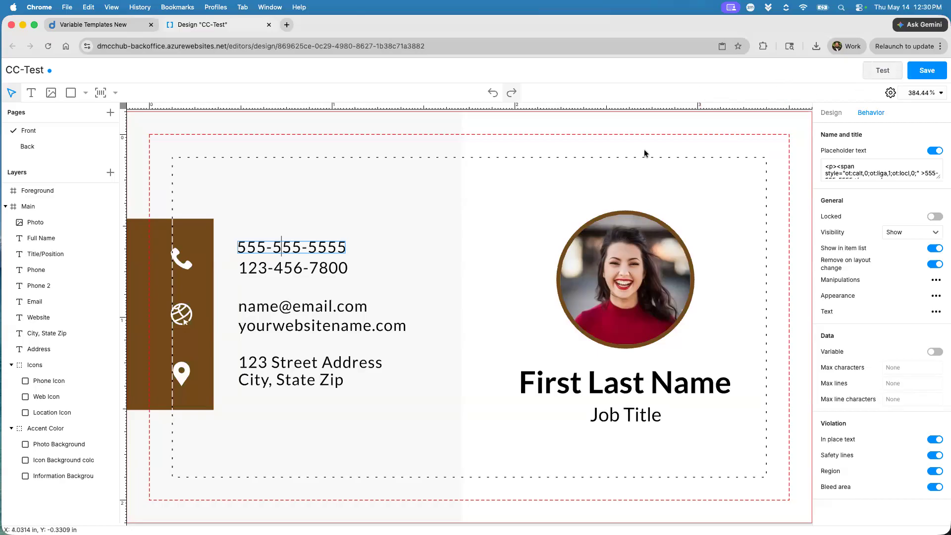
pyautogui.click(548, 324)
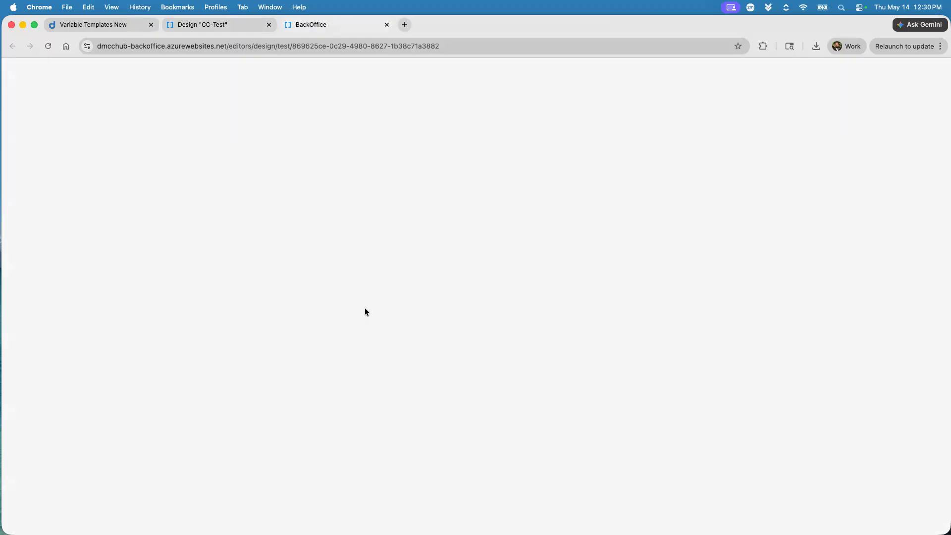
pyautogui.click(54, 46)
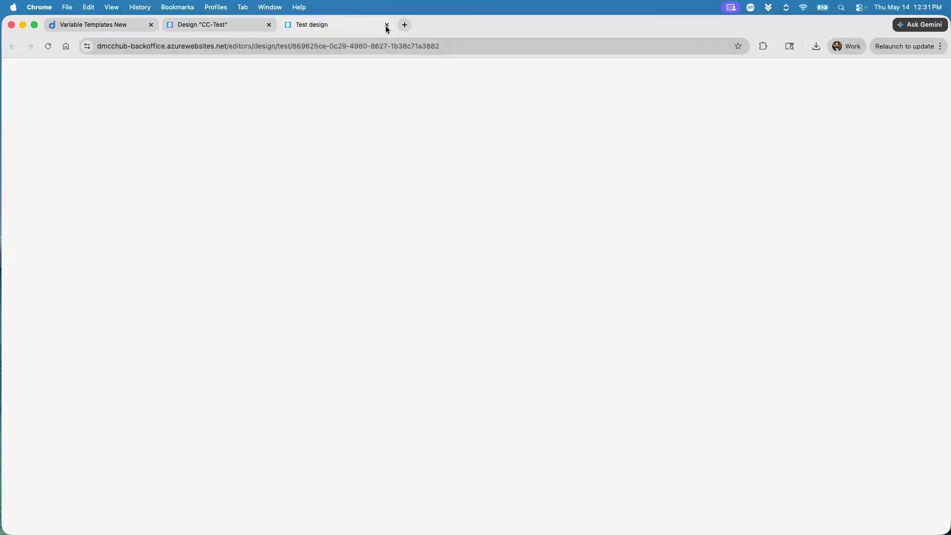
pyautogui.click(44, 47)
pyautogui.click(386, 25)
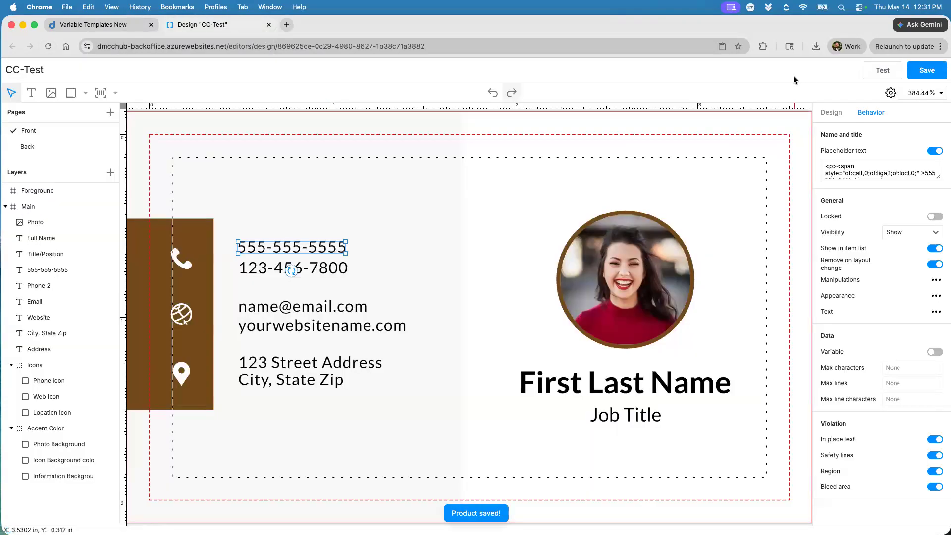
pyautogui.click(882, 70)
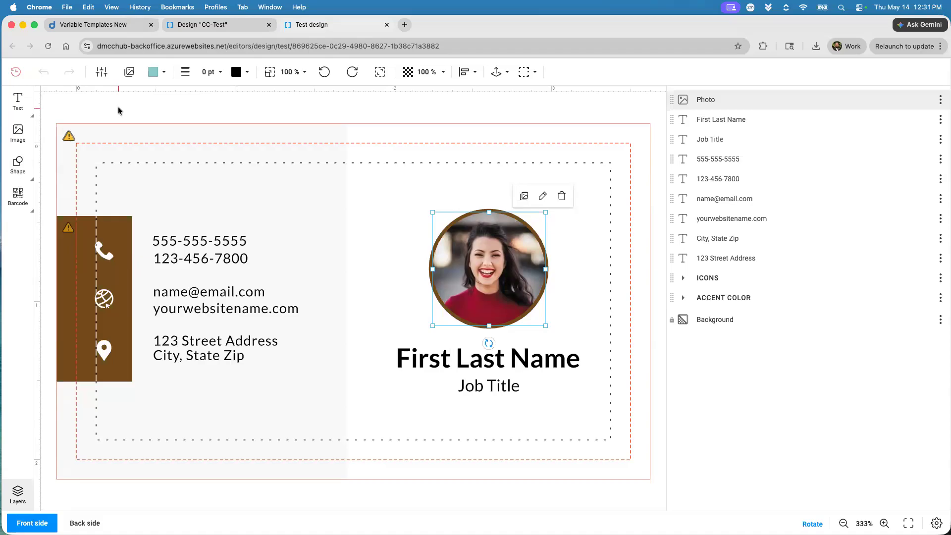
# Step: Open the Business Card (Data Driven) design from the Designs files, view it in the test view, and return to its editor
pyautogui.click(94, 24)
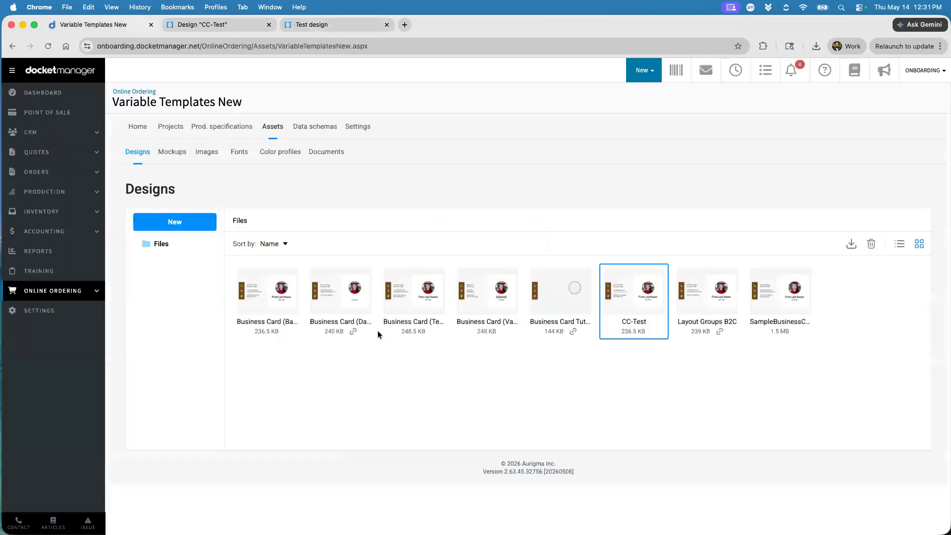
pyautogui.click(331, 367)
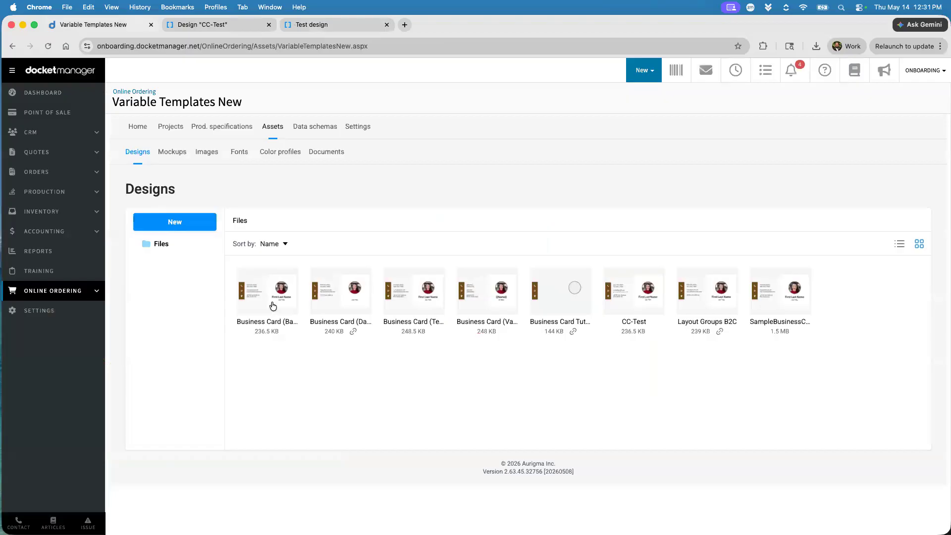
pyautogui.doubleClick(356, 303)
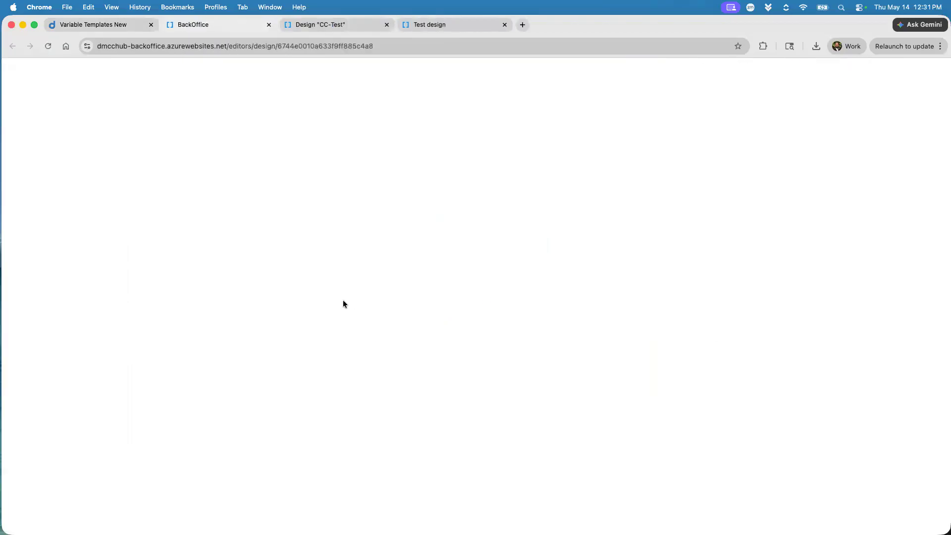
pyautogui.click(874, 73)
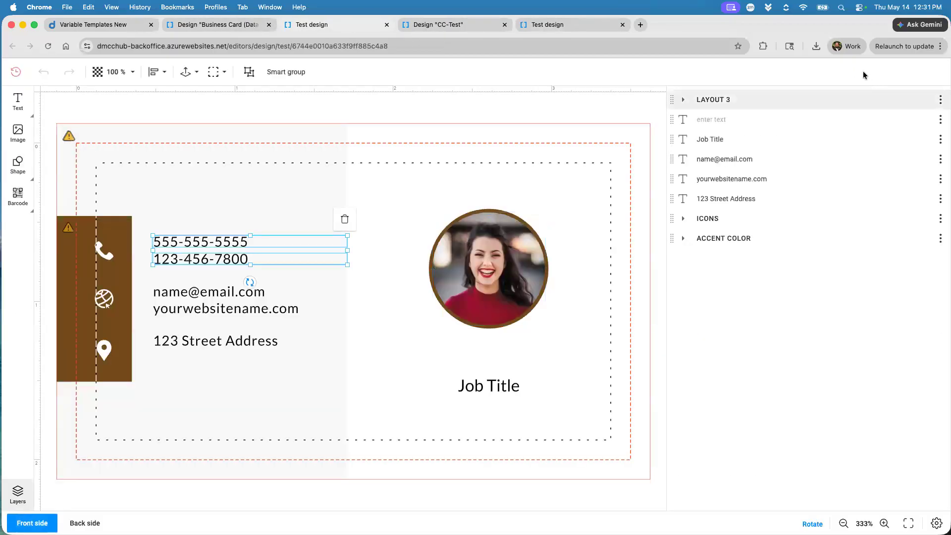
pyautogui.click(386, 25)
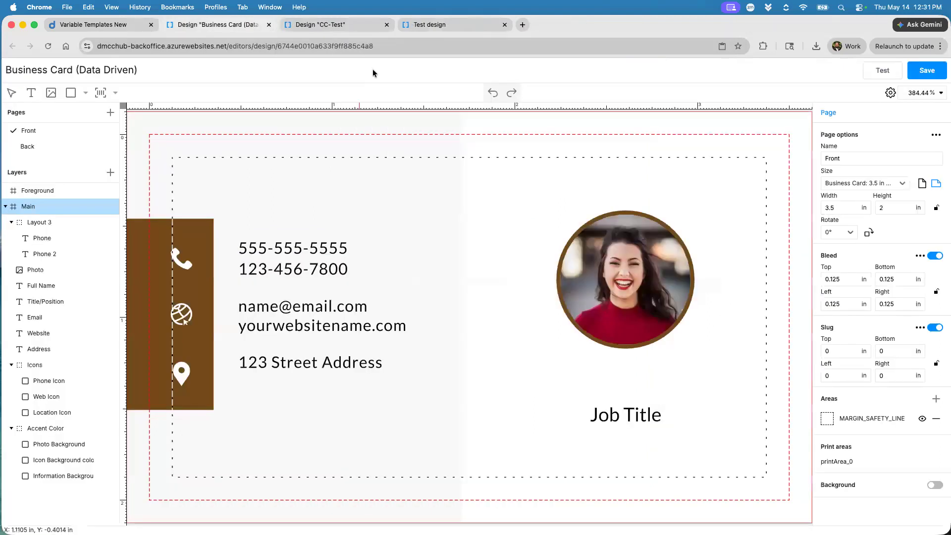
# Step: View the business card in the open test design once more, and close the Business Card (Data Driven) editor
pyautogui.click(416, 25)
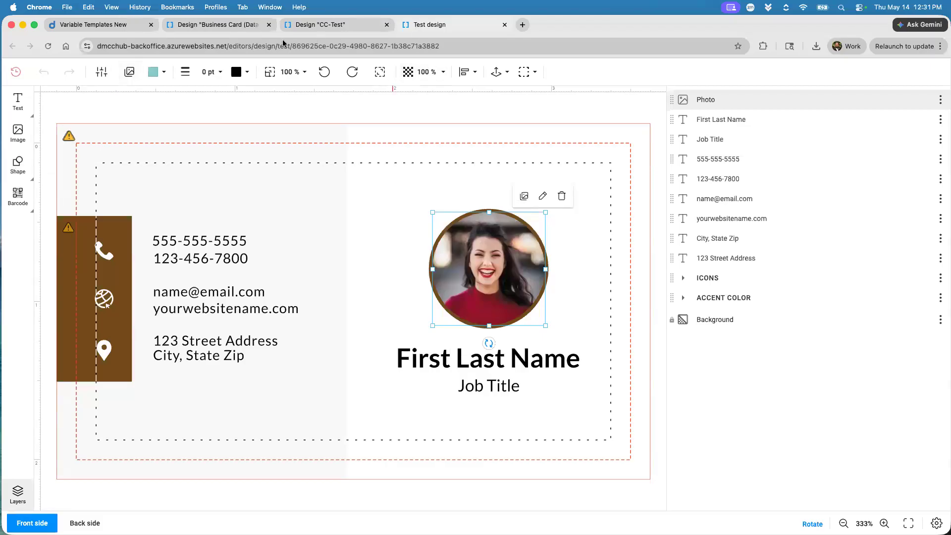
pyautogui.click(222, 25)
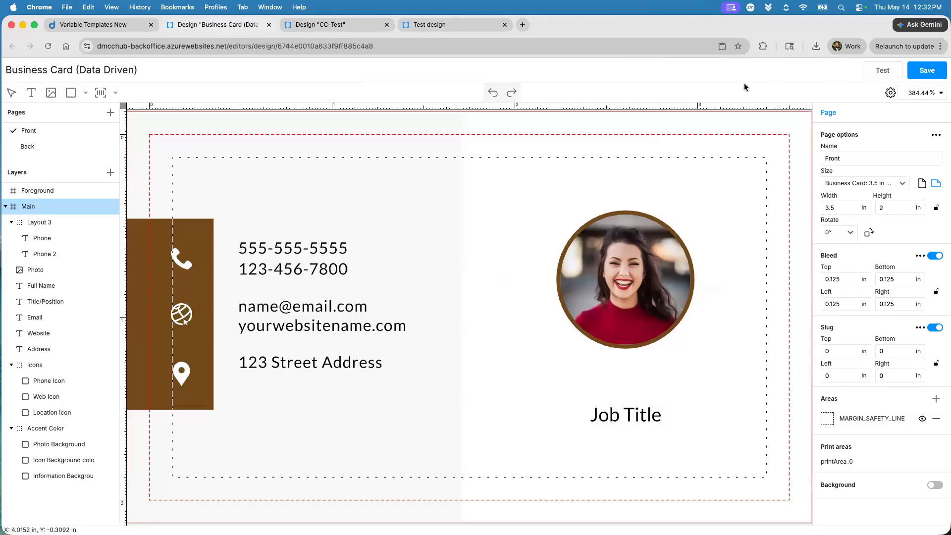
pyautogui.click(269, 24)
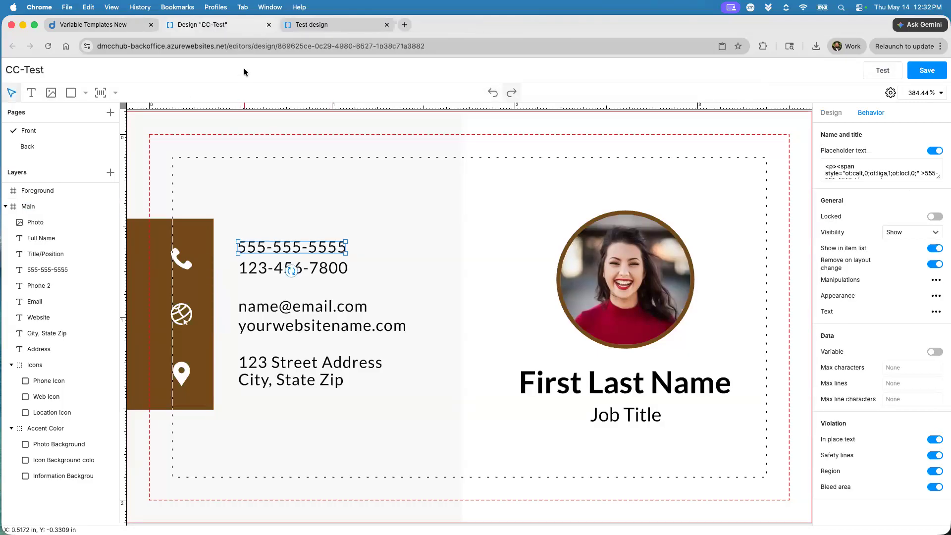
# Step: Try the issue-reporting option from the Variable Templates New page, and clear the selection in the Designs files
pyautogui.click(121, 26)
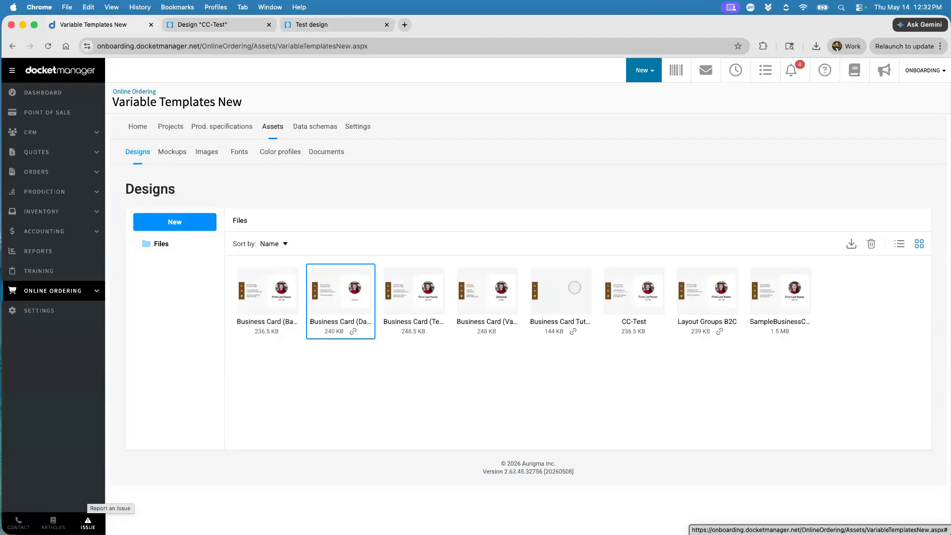
pyautogui.click(88, 522)
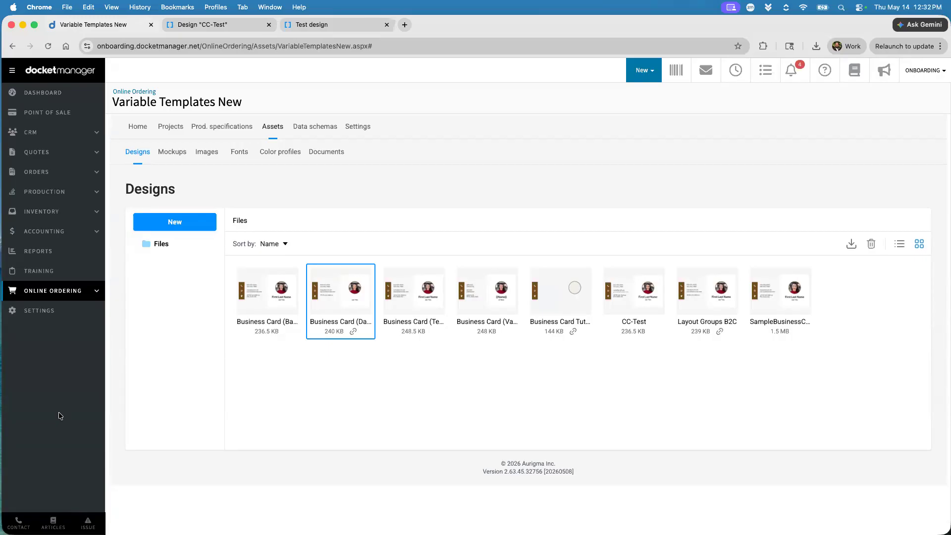
pyautogui.click(400, 400)
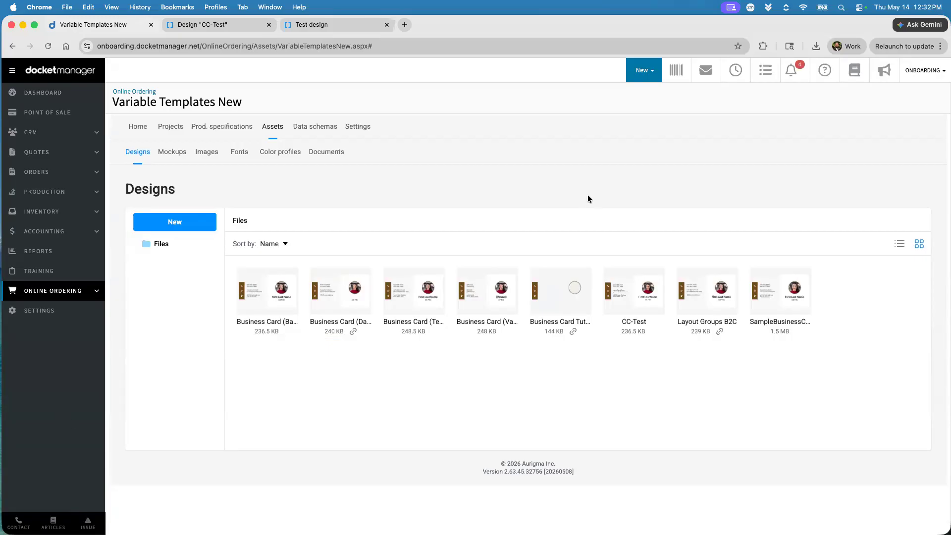
# Step: Open the webinar recordings article, review its training topics down to the Web2Print section, and close the article
pyautogui.click(924, 71)
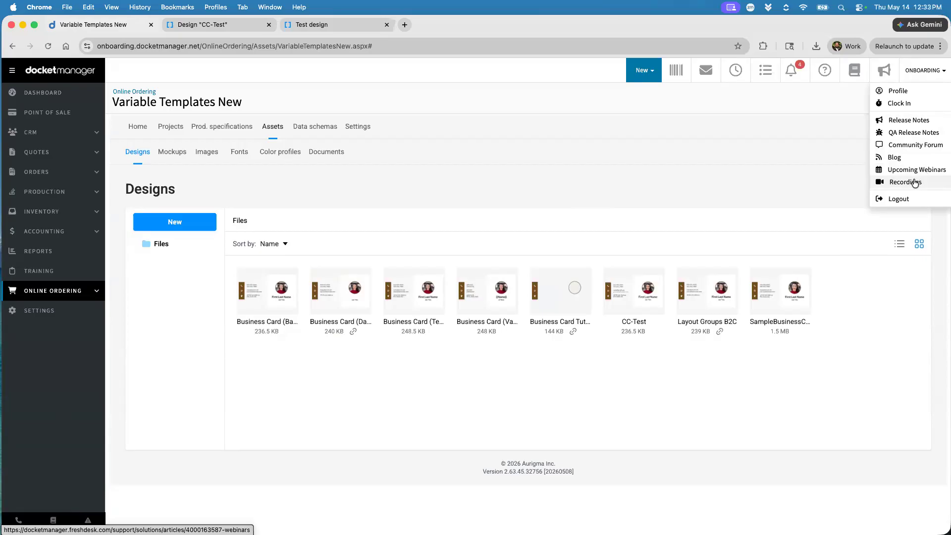
pyautogui.click(916, 182)
pyautogui.scroll(-10, 435, 275)
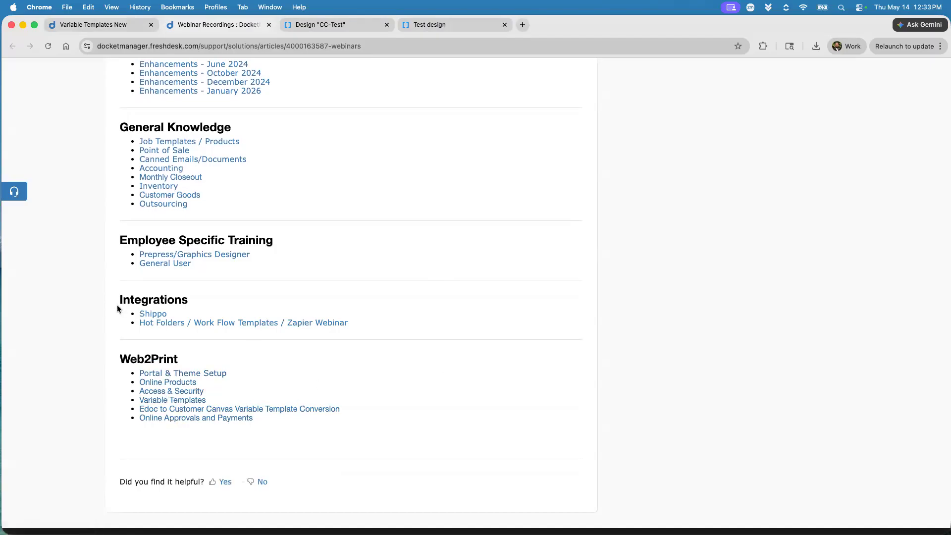
pyautogui.click(268, 24)
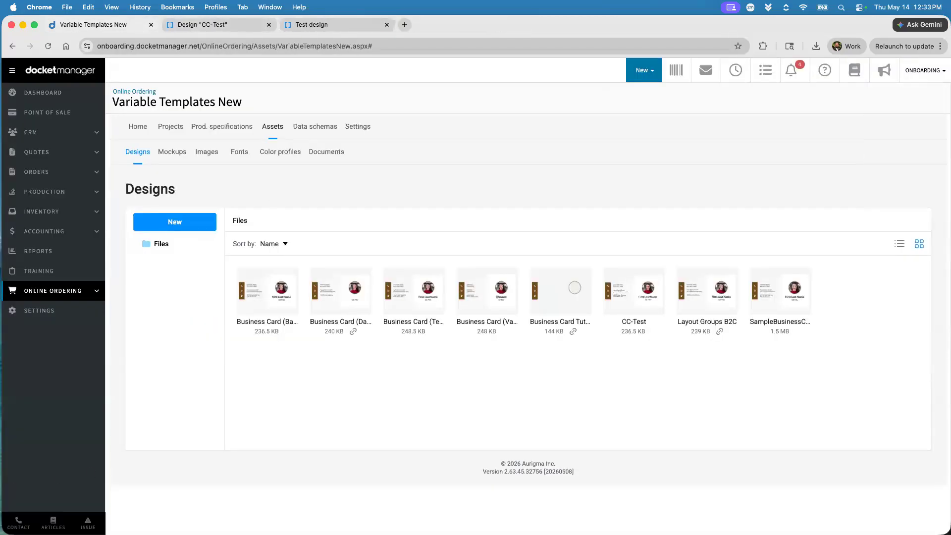